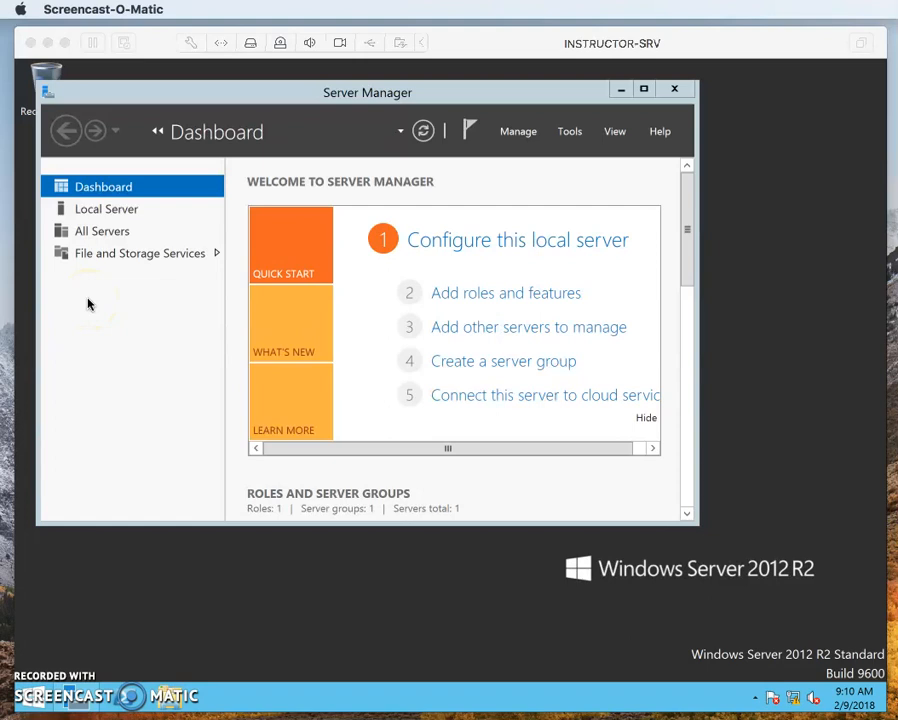
Enlarge the Server Manager window and show the properties of the local server
{"action": "left_click", "coordinate": [693, 518]}
{"action": "left_click_drag", "start_coordinate": [697, 527], "coordinate": [868, 674]}
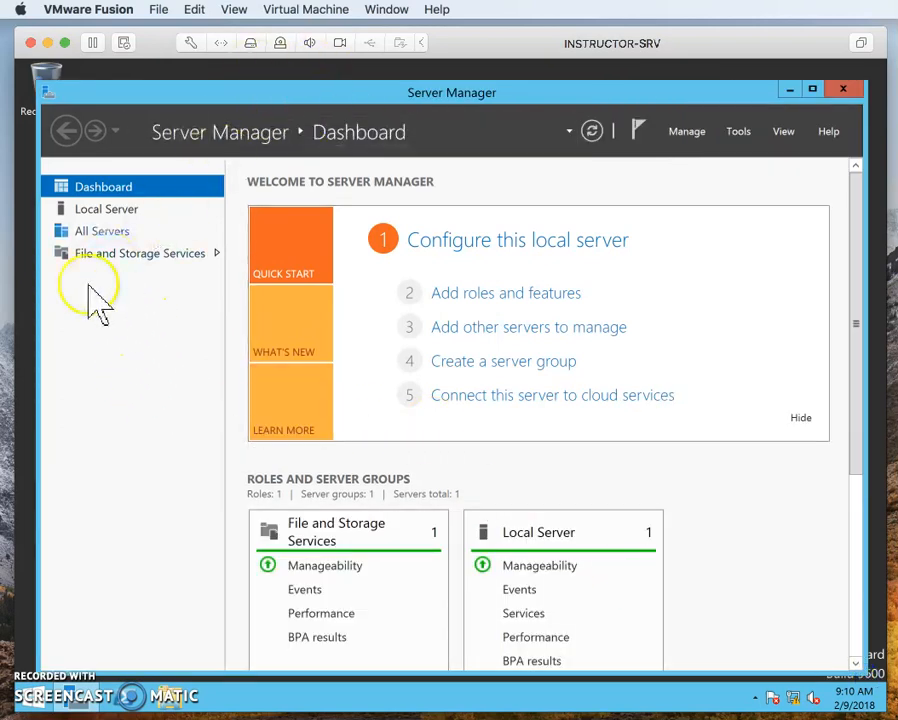
{"action": "left_click", "coordinate": [110, 214]}
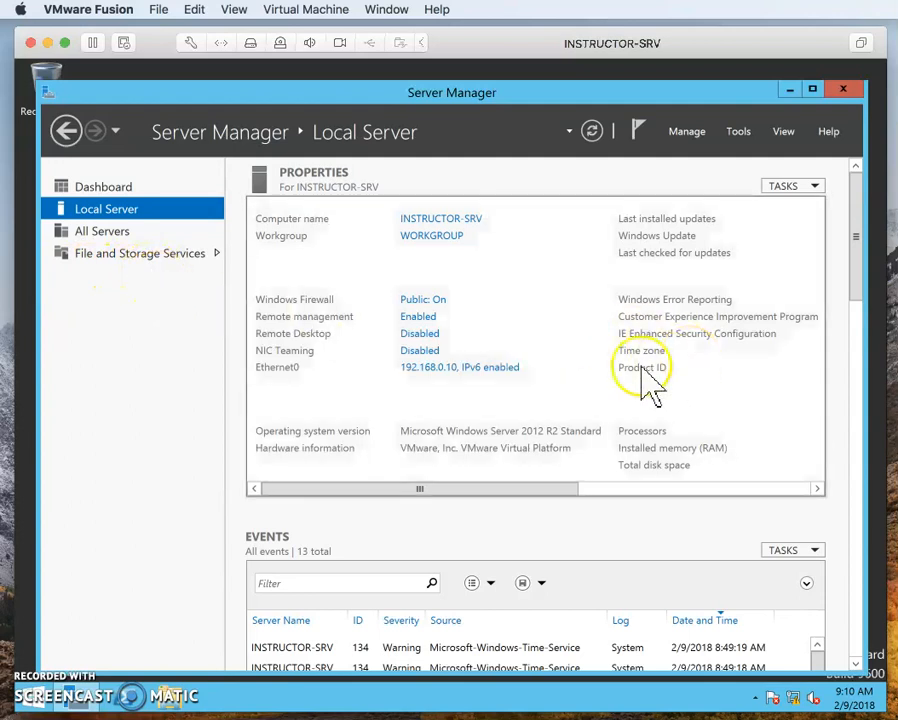
Review the IPv4 address, subnet mask, gateway and DNS settings of the Ethernet0 adapter, and close its network windows without changing anything
{"action": "left_click", "coordinate": [433, 369]}
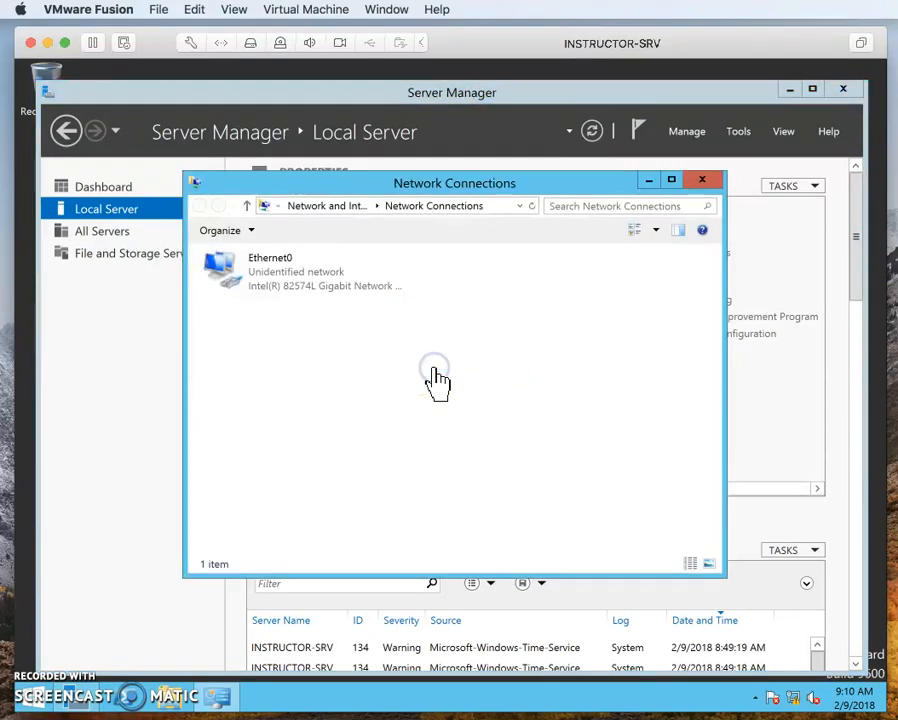
{"action": "left_click", "coordinate": [271, 268]}
{"action": "right_click", "coordinate": [274, 268]}
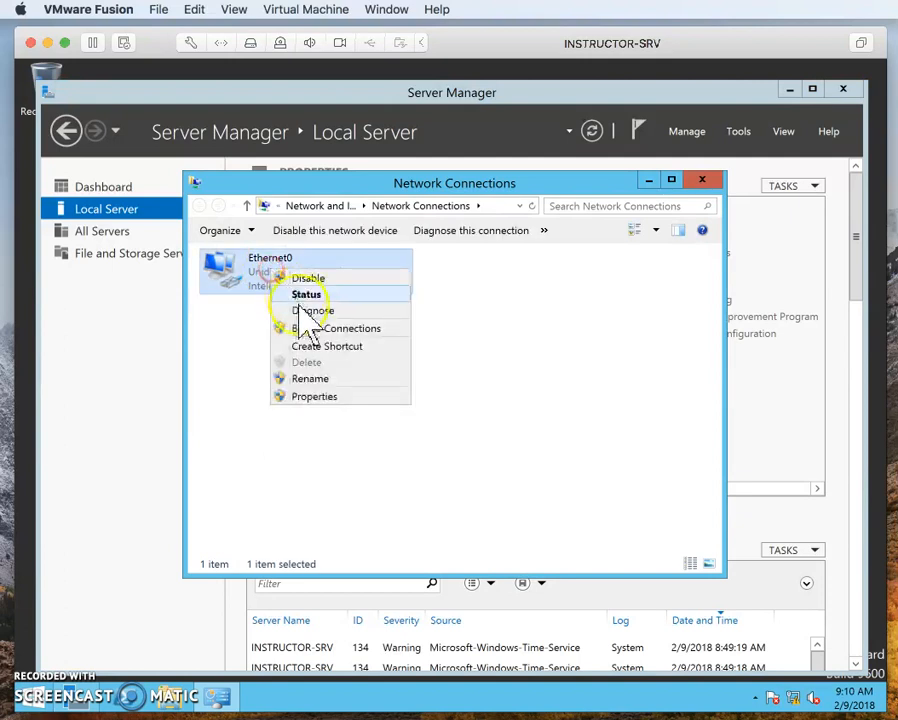
{"action": "left_click", "coordinate": [319, 392]}
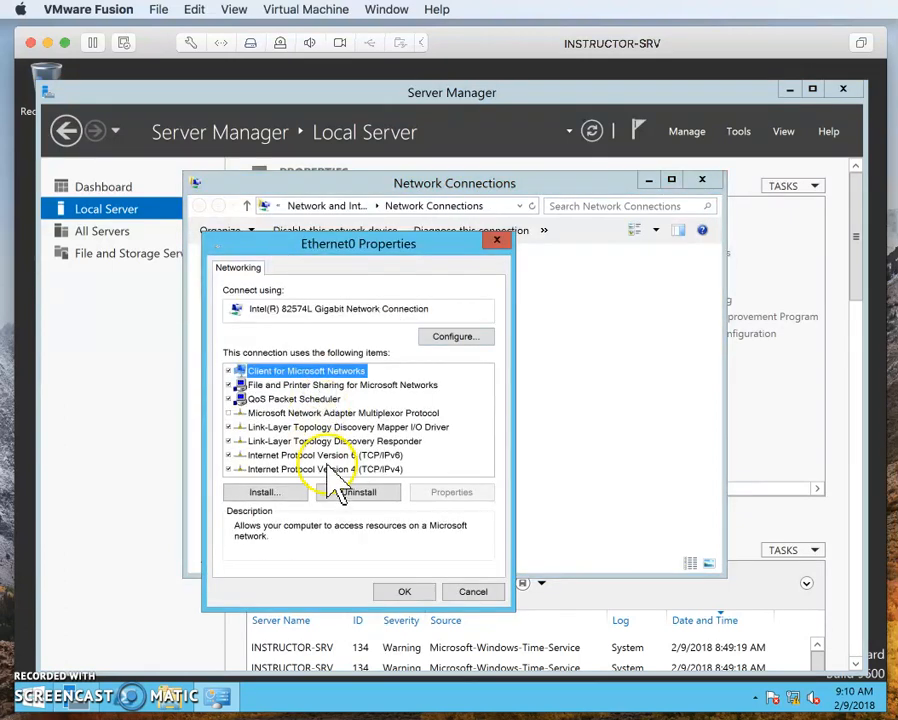
{"action": "left_click", "coordinate": [337, 469]}
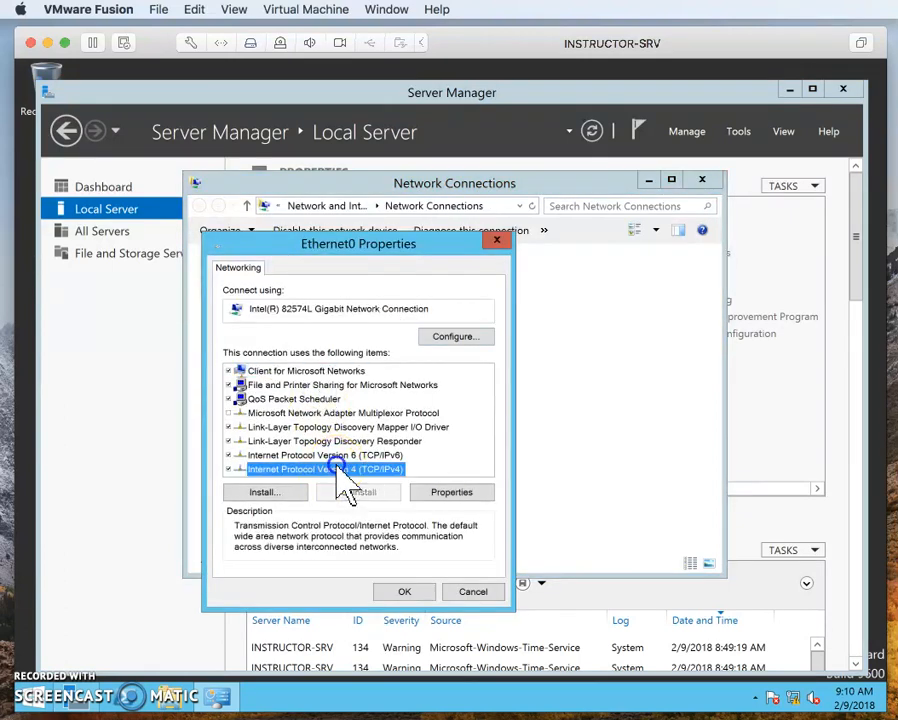
{"action": "left_click", "coordinate": [442, 494]}
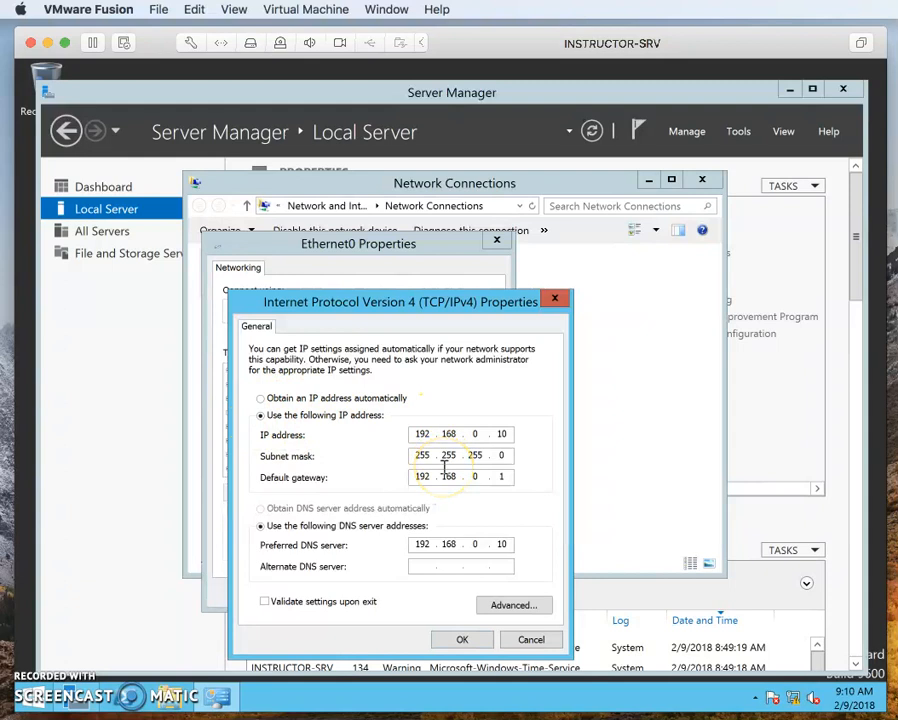
{"action": "left_click", "coordinate": [531, 640]}
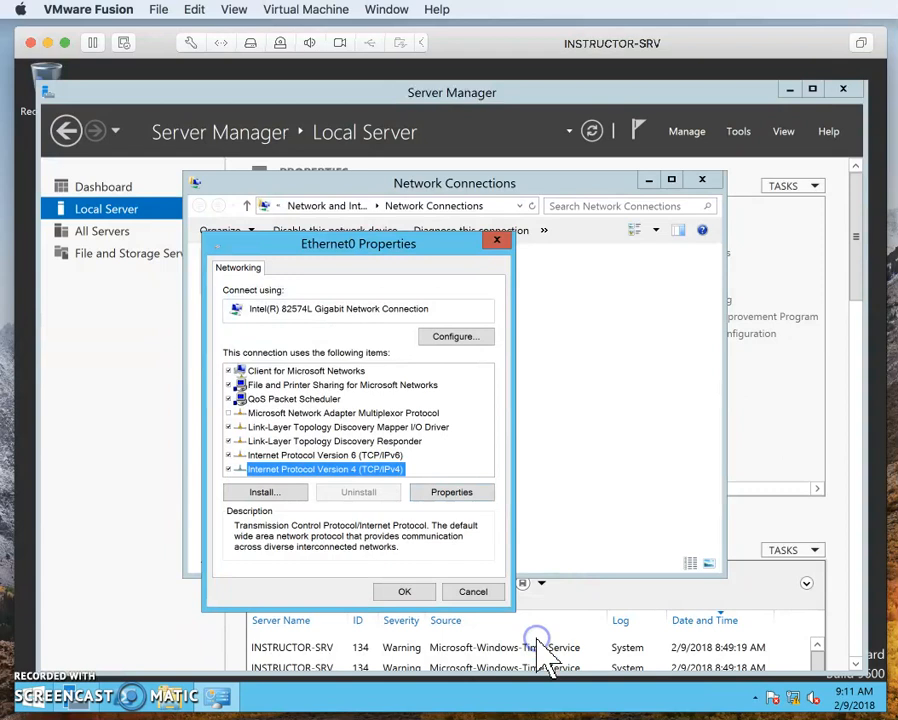
{"action": "left_click", "coordinate": [470, 591]}
{"action": "left_click", "coordinate": [702, 181]}
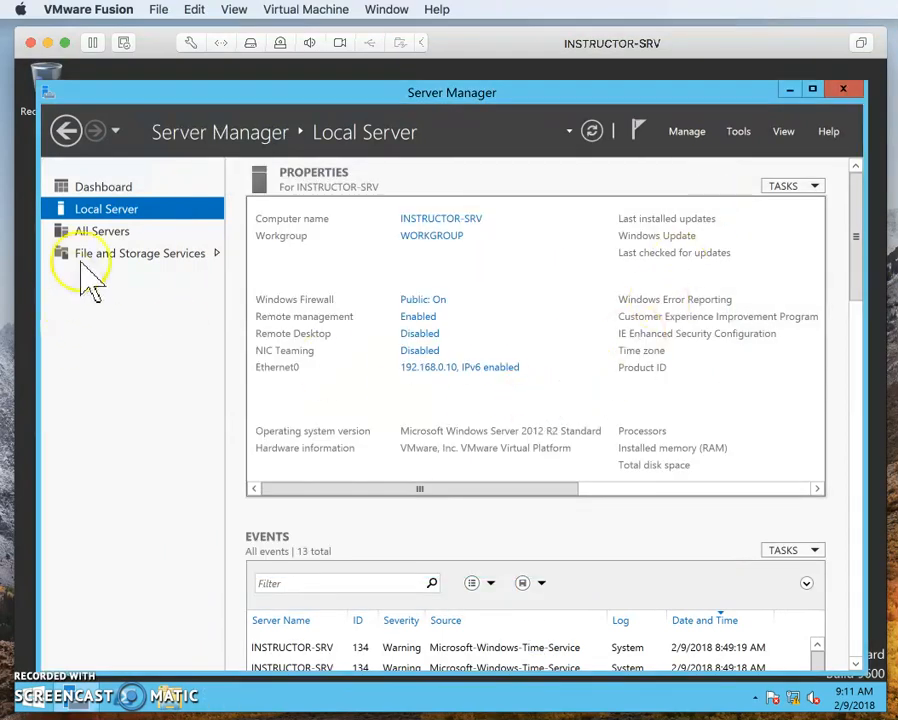
Return to the dashboard and start the Add Roles and Features Wizard
{"action": "left_click", "coordinate": [100, 190]}
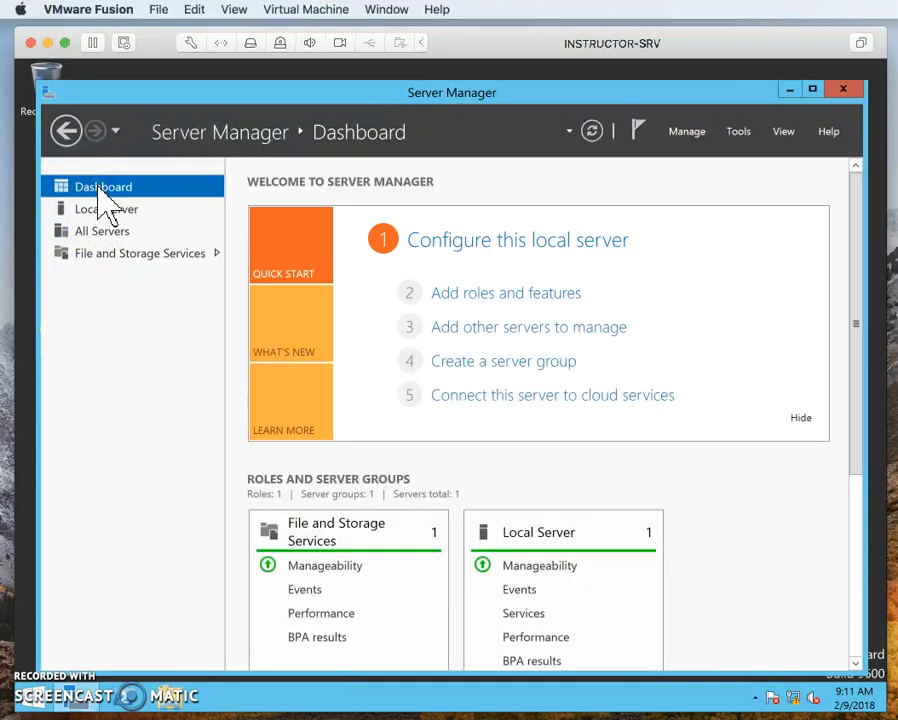
{"action": "left_click", "coordinate": [686, 134]}
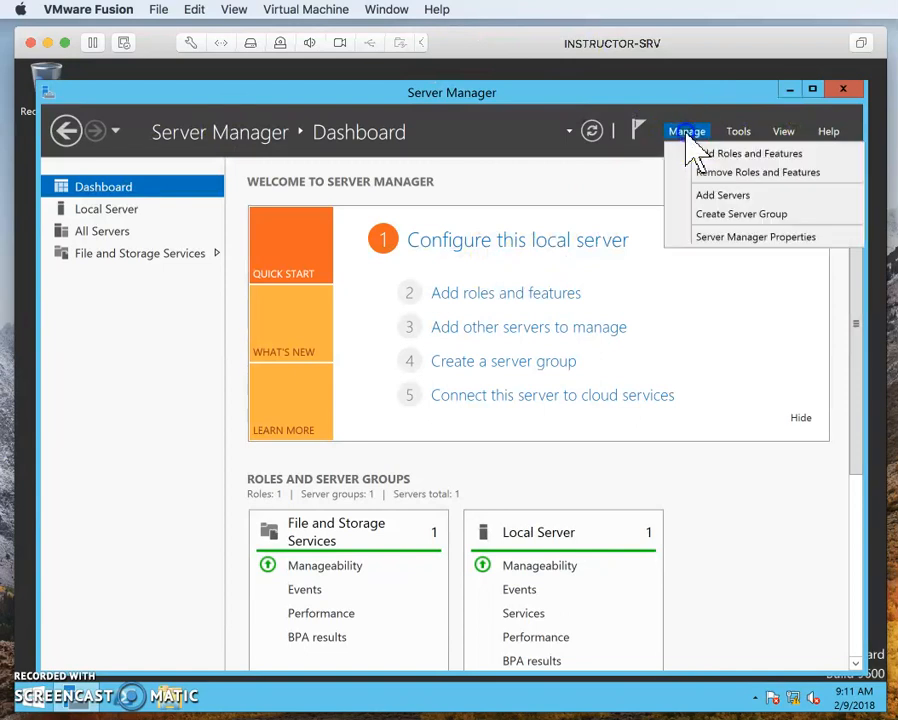
{"action": "left_click", "coordinate": [499, 164]}
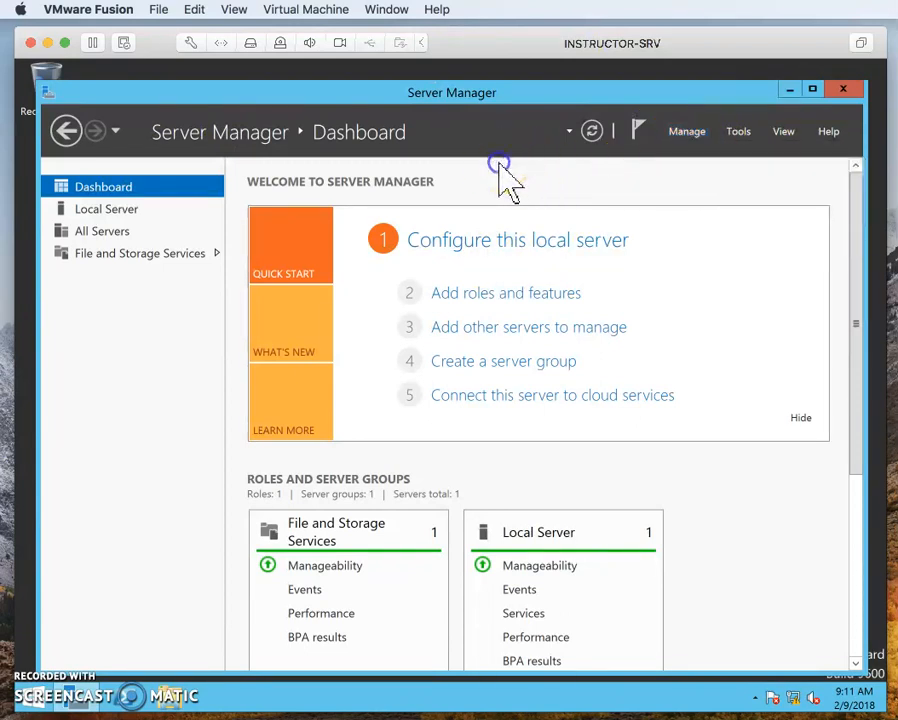
{"action": "left_click", "coordinate": [476, 302]}
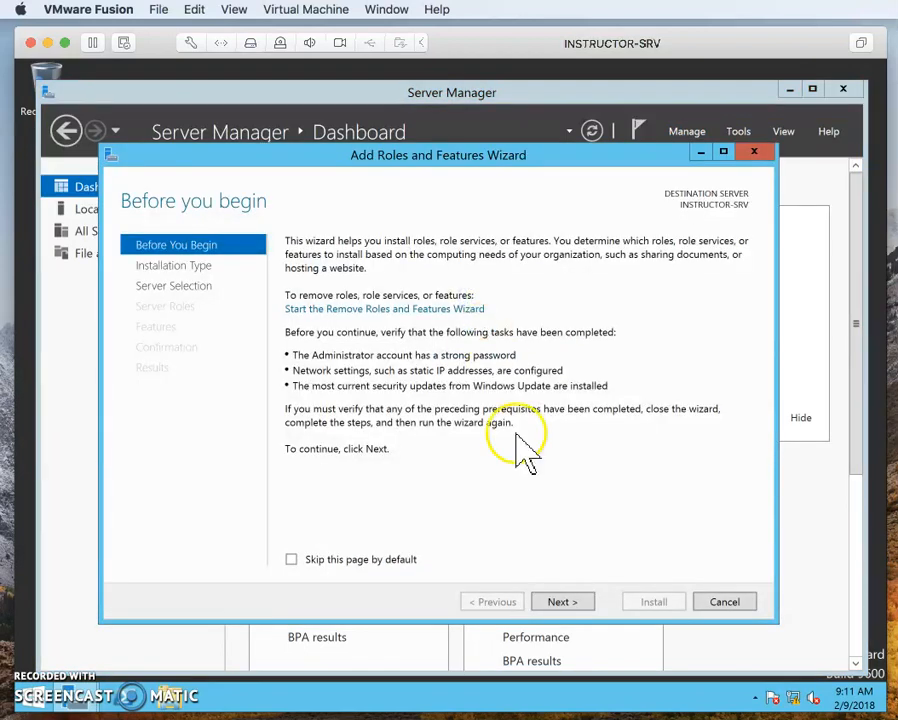
Choose a role-based or feature-based installation with INSTRUCTOR-SRV from the server pool as destination, and proceed to the server roles
{"action": "left_click", "coordinate": [561, 603]}
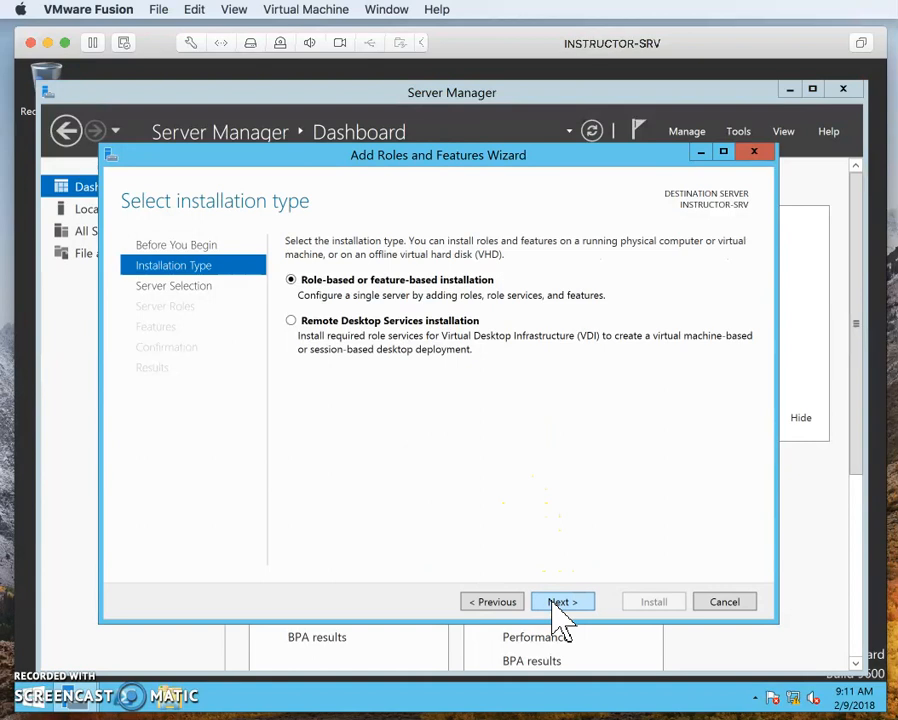
{"action": "left_click", "coordinate": [561, 612]}
{"action": "left_click", "coordinate": [515, 602]}
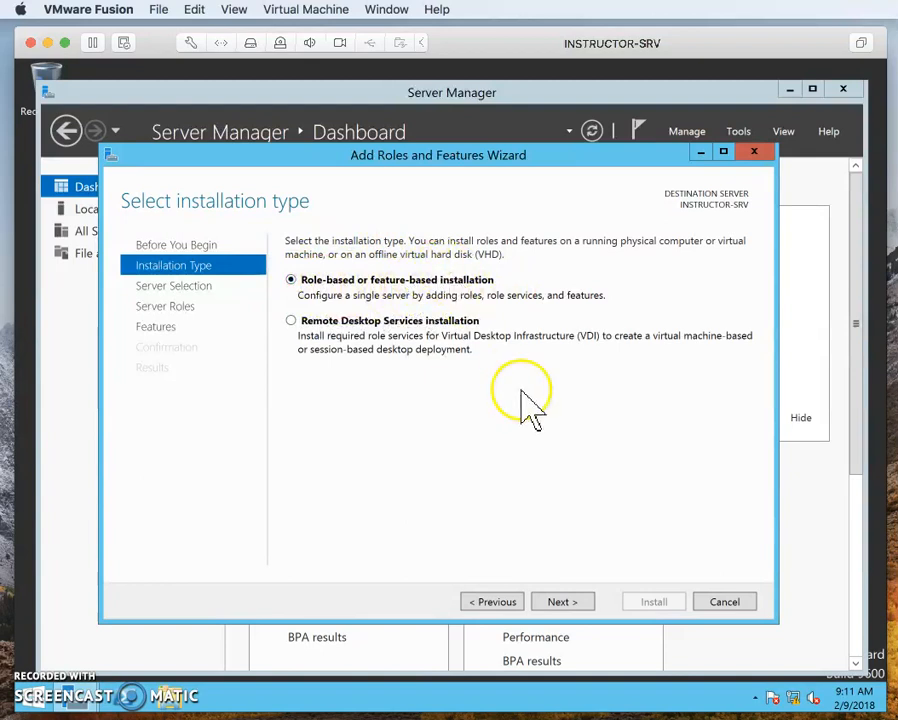
{"action": "left_click", "coordinate": [566, 601]}
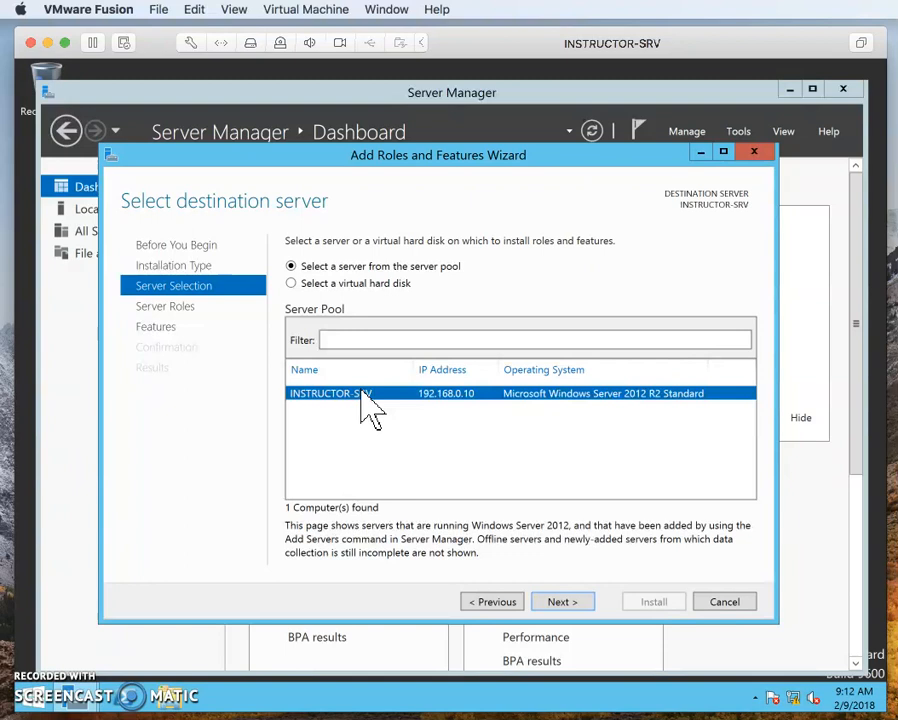
{"action": "left_click", "coordinate": [560, 601]}
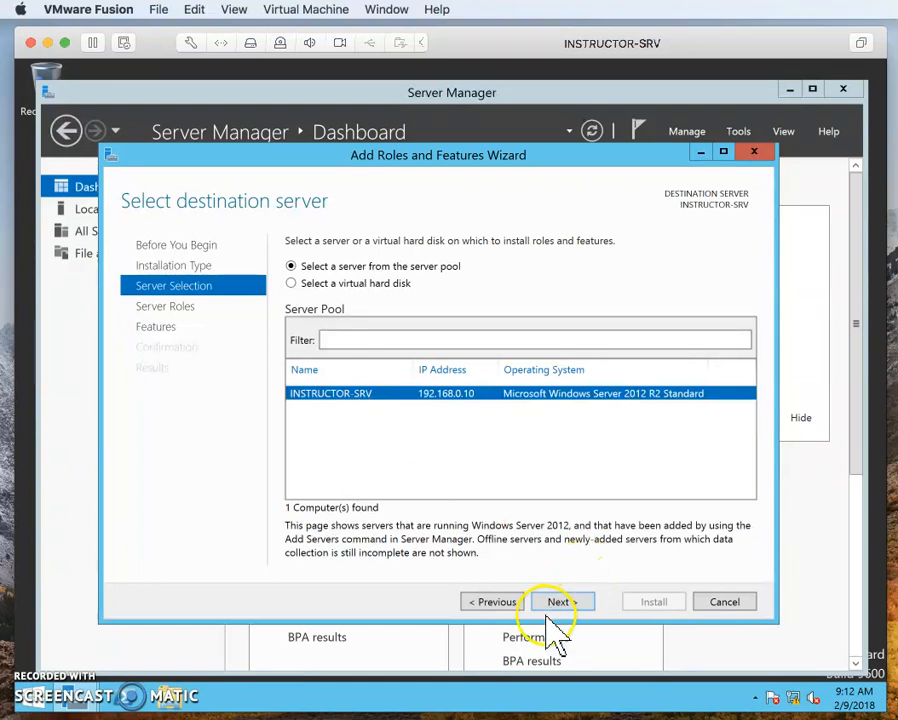
{"action": "left_click", "coordinate": [562, 601]}
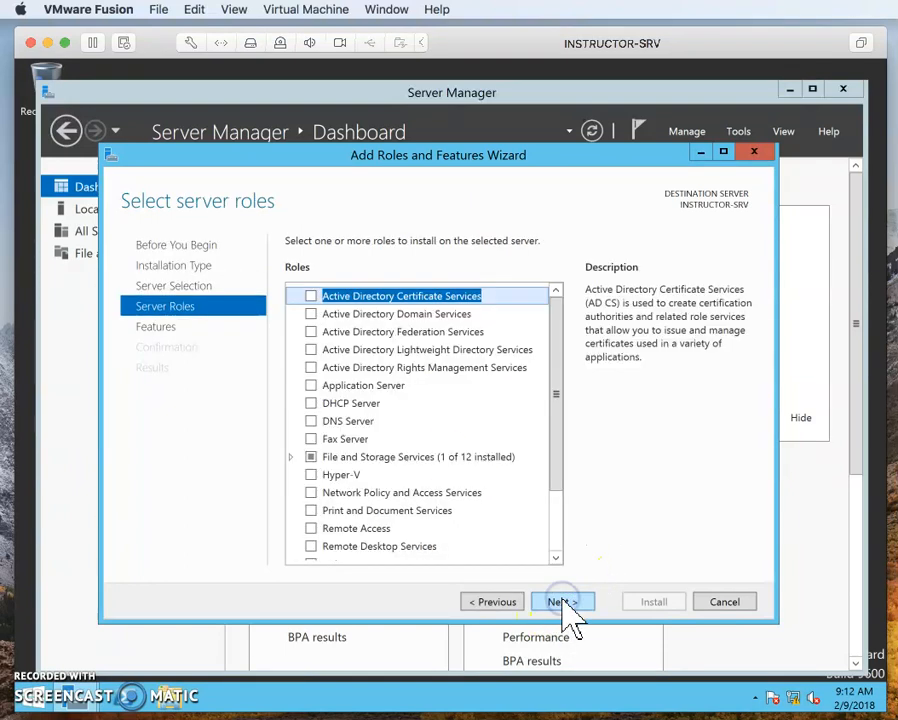
Select the Active Directory Domain Services role with its required features and management tools, and proceed to the feature selection
{"action": "left_click", "coordinate": [311, 314]}
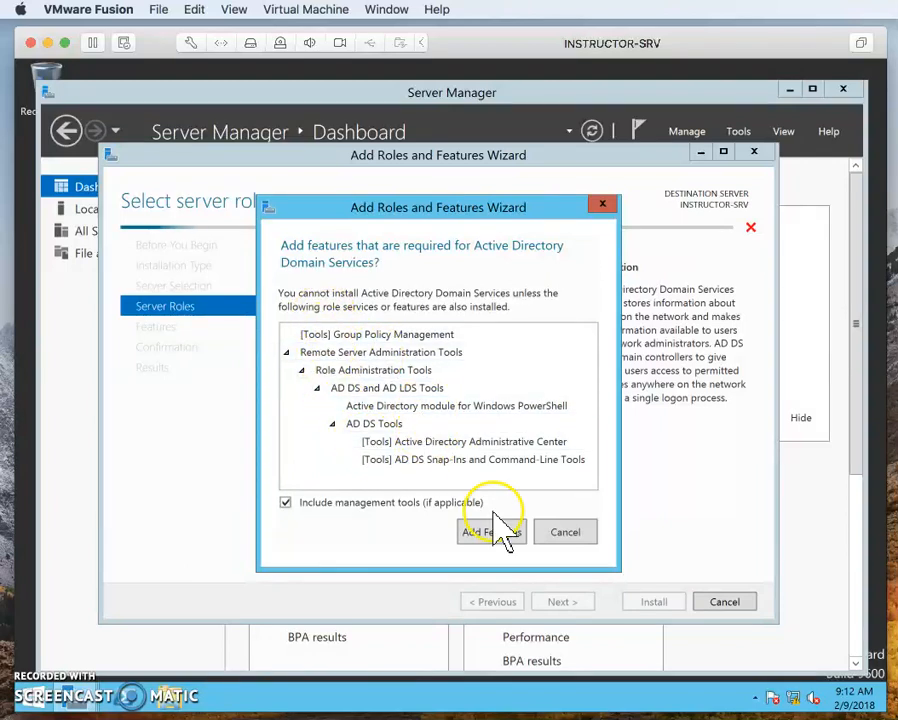
{"action": "left_click", "coordinate": [493, 533]}
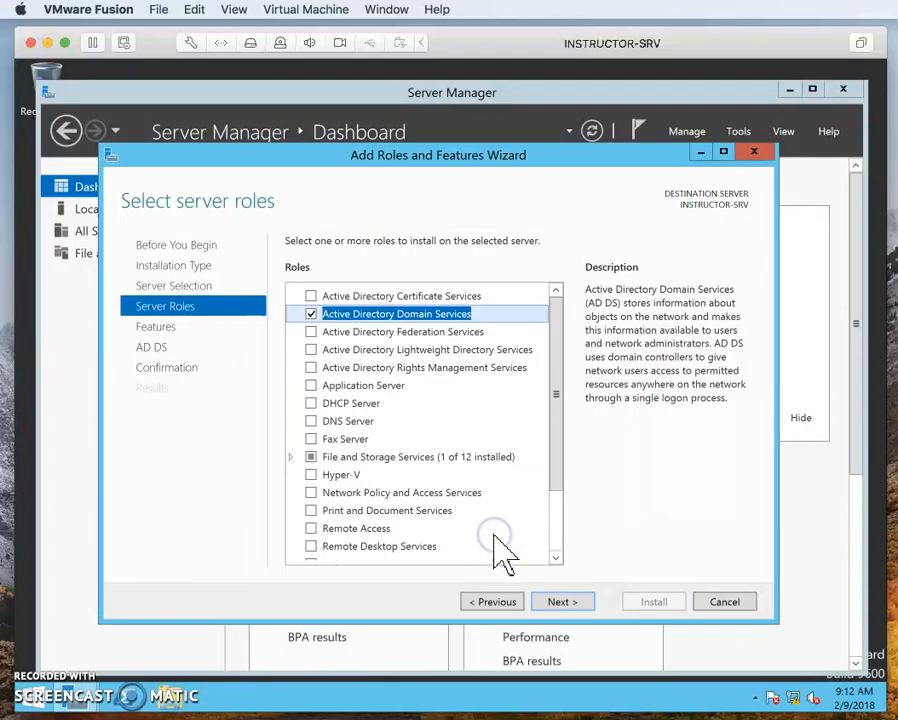
{"action": "left_click", "coordinate": [568, 600]}
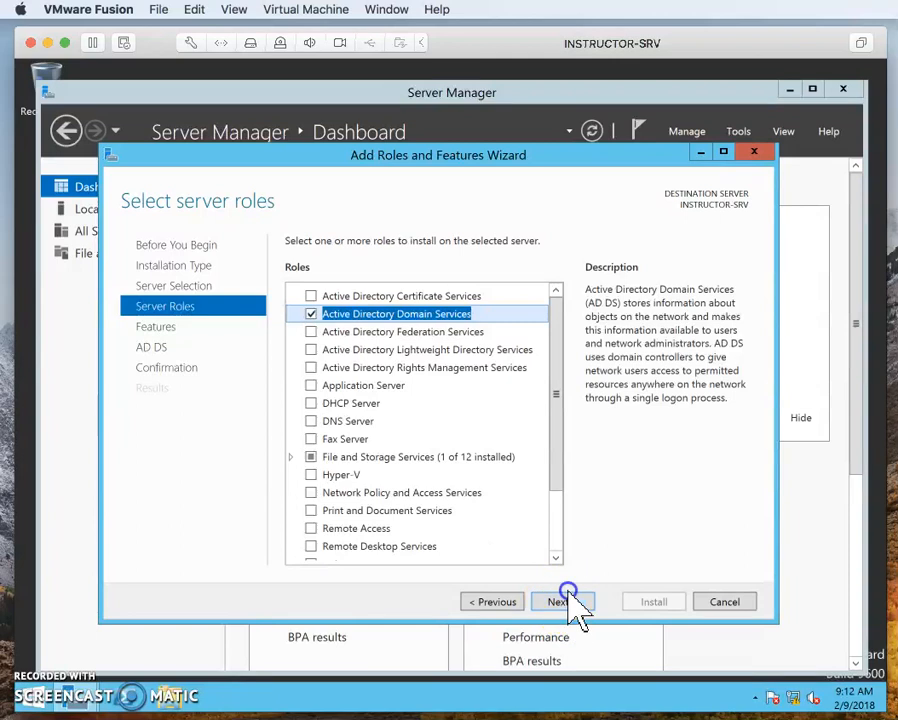
{"action": "left_click", "coordinate": [568, 602]}
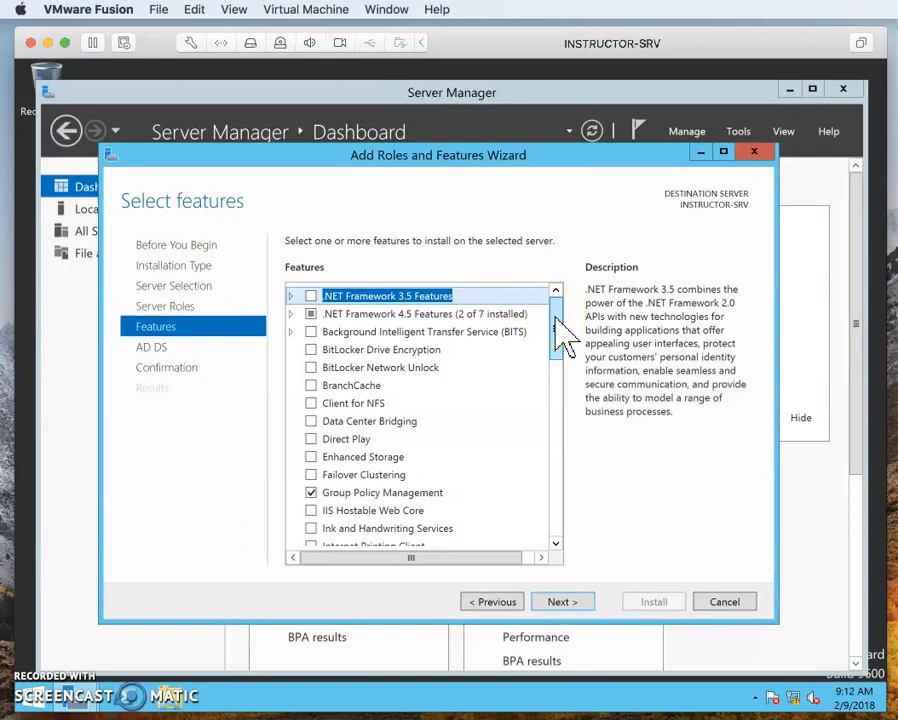
Look through the feature list, keep the default selection, install Active Directory Domain Services and close the wizard
{"action": "left_click_drag", "start_coordinate": [557, 310], "coordinate": [540, 440]}
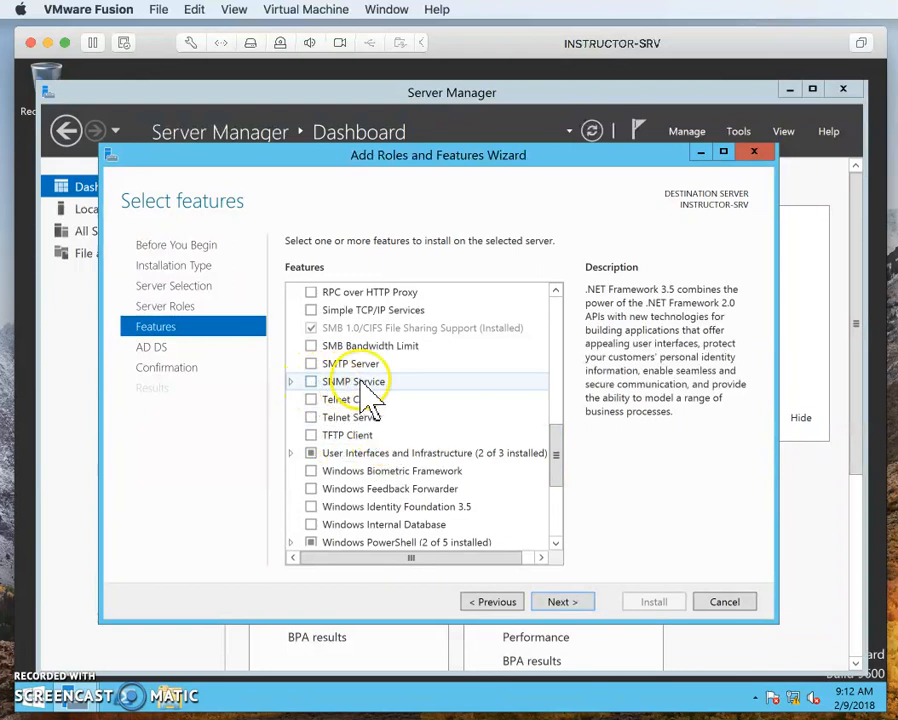
{"action": "left_click_drag", "start_coordinate": [558, 460], "coordinate": [574, 284]}
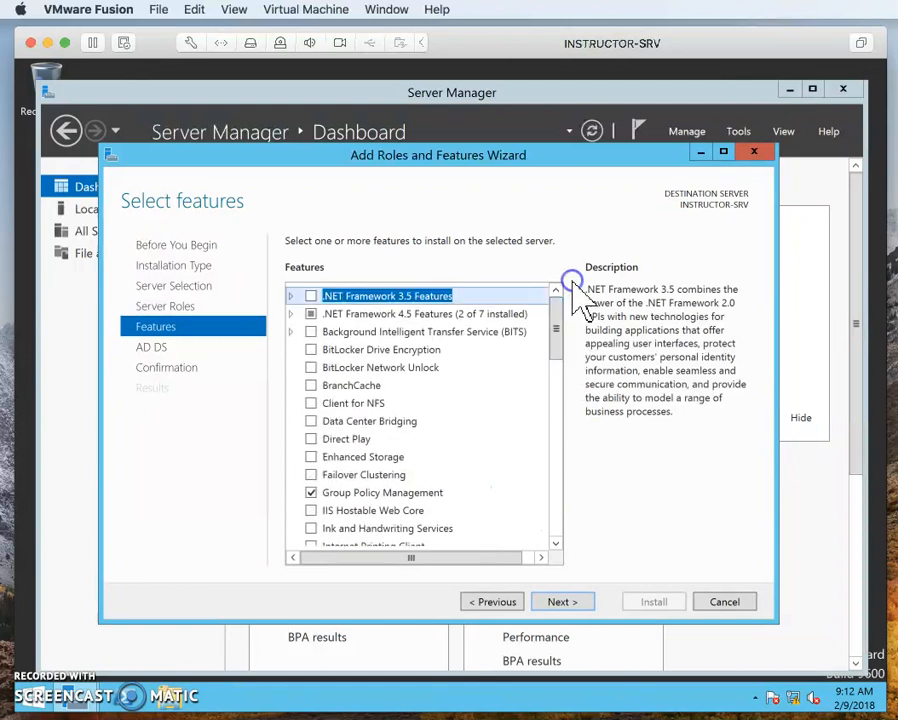
{"action": "left_click", "coordinate": [566, 600]}
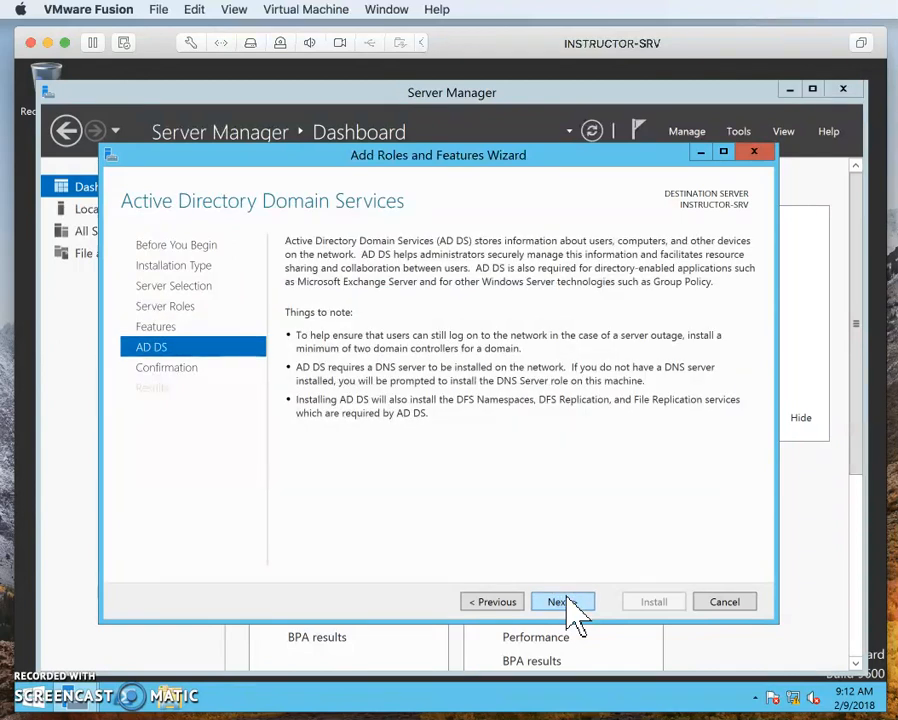
{"action": "left_click", "coordinate": [564, 601]}
{"action": "left_click", "coordinate": [666, 601]}
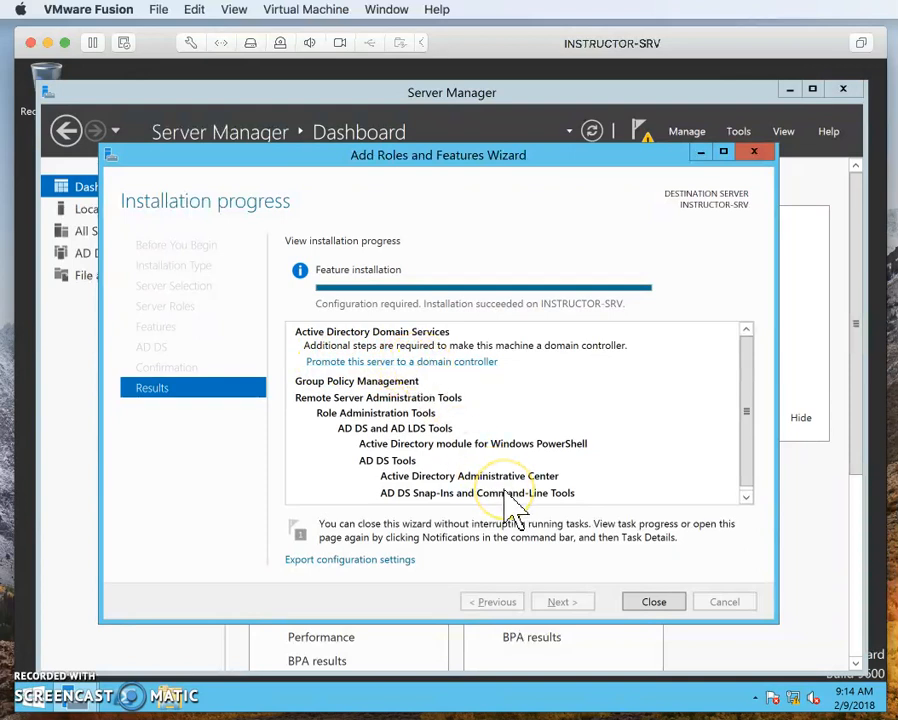
{"action": "left_click", "coordinate": [653, 603]}
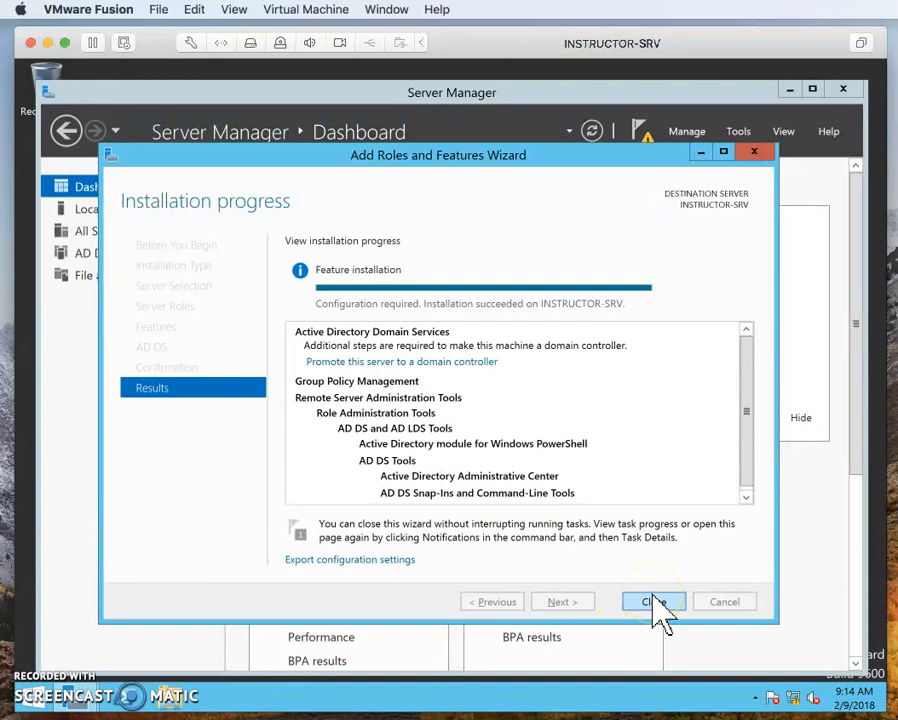
{"action": "left_click", "coordinate": [653, 602]}
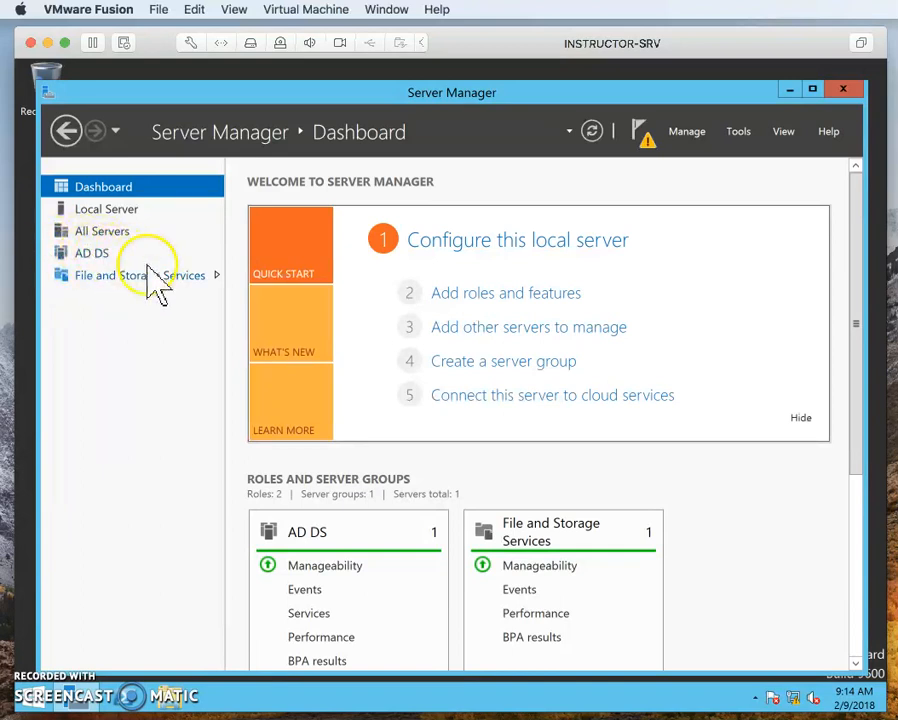
Start promoting the server to a domain controller and choose to add a new forest
{"action": "left_click", "coordinate": [647, 140]}
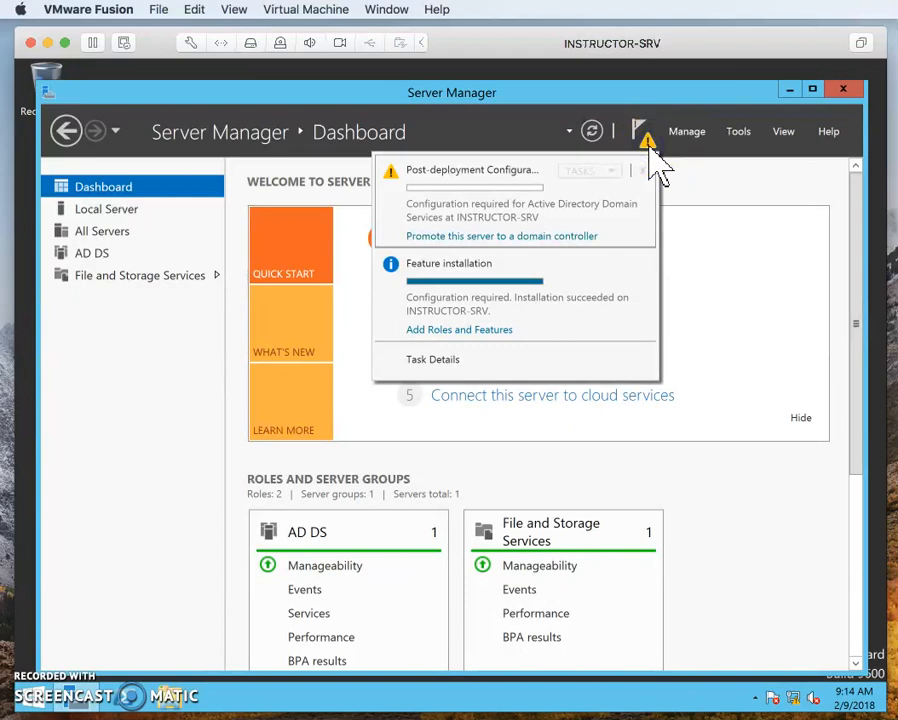
{"action": "left_click", "coordinate": [537, 237]}
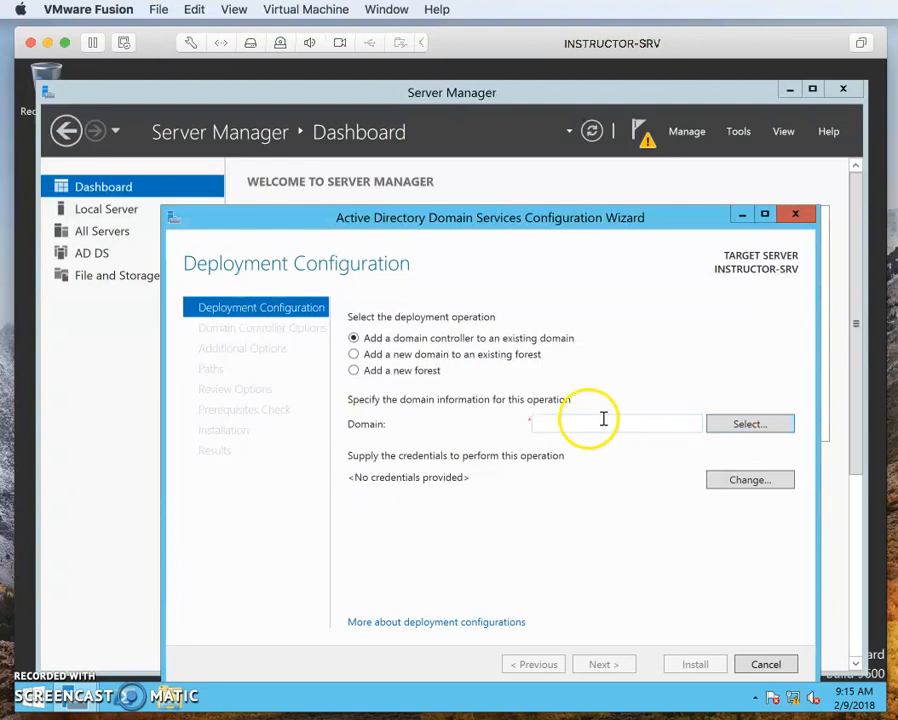
{"action": "left_click", "coordinate": [481, 352]}
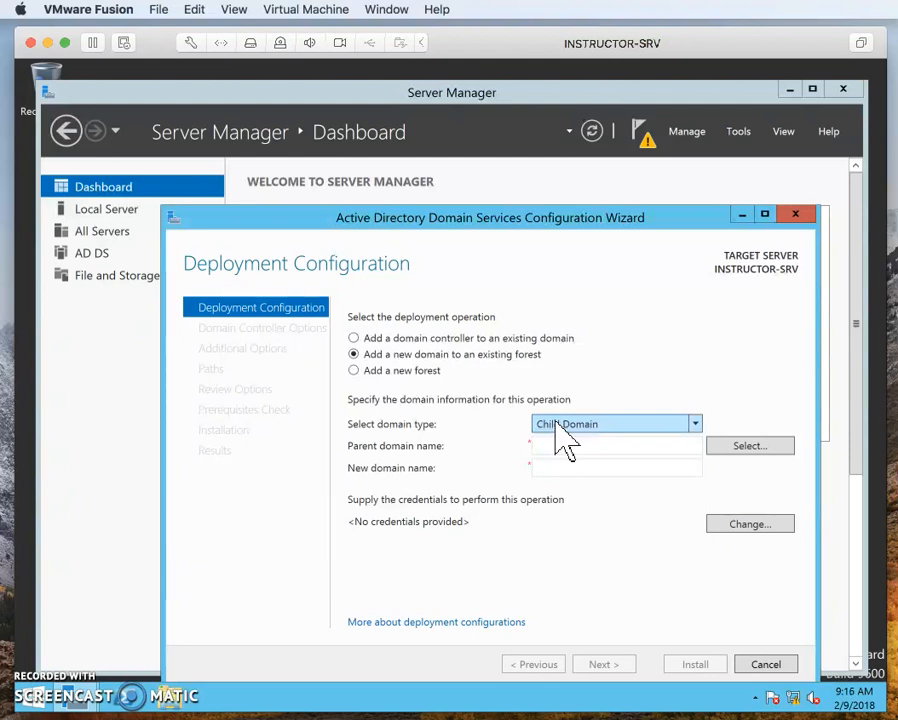
{"action": "left_click", "coordinate": [355, 372]}
Enter INSTRUCTOR.NET as the root domain name of the new forest
{"action": "left_click", "coordinate": [663, 418]}
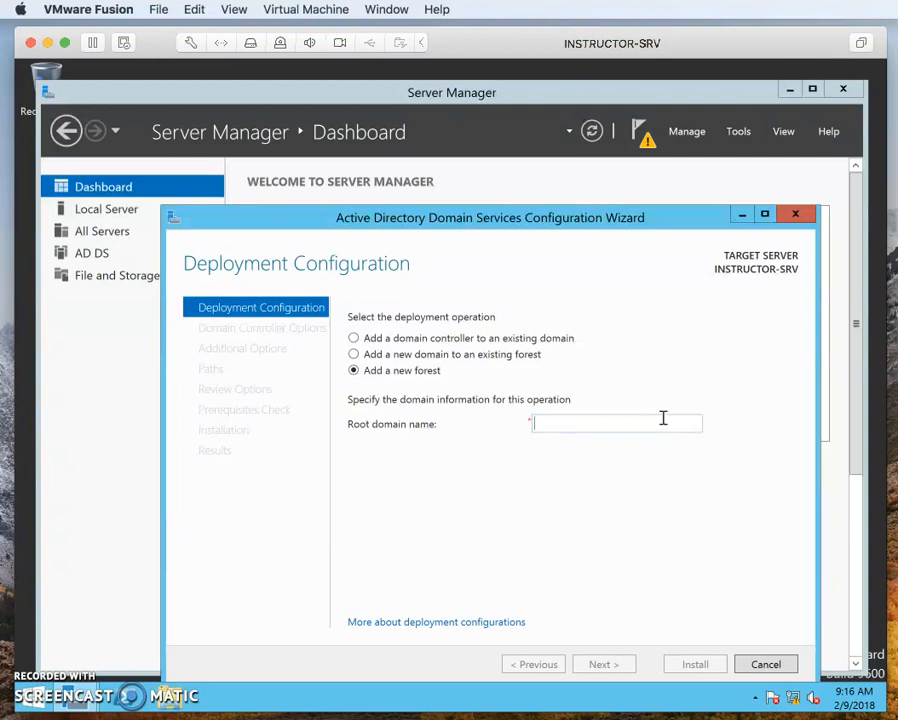
{"action": "type", "text": "IN"}
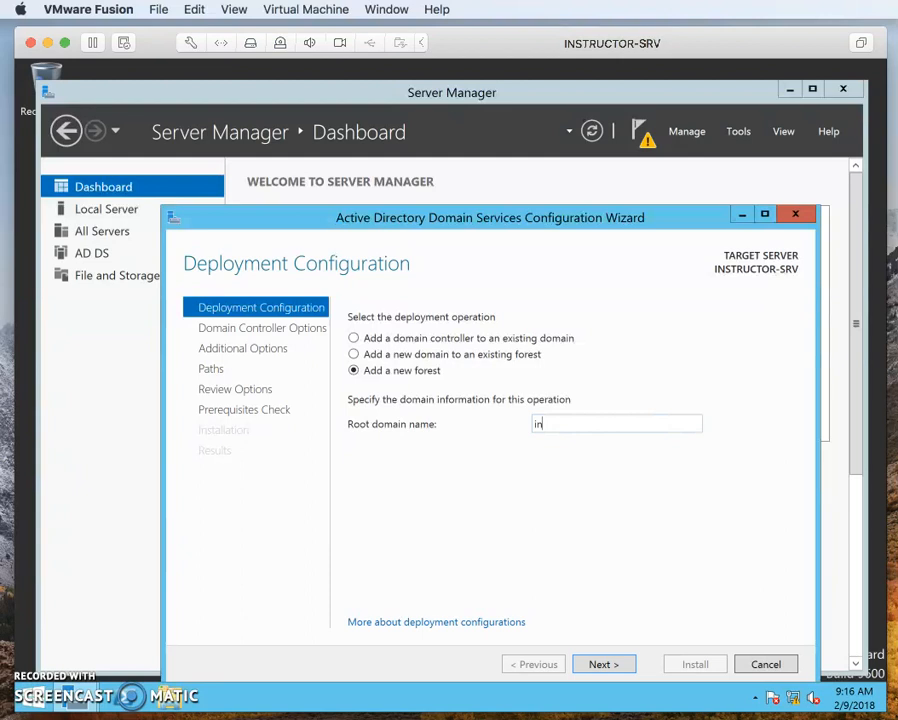
{"action": "type", "text": "STRUTOR.NET"}
{"action": "left_click", "coordinate": [571, 426]}
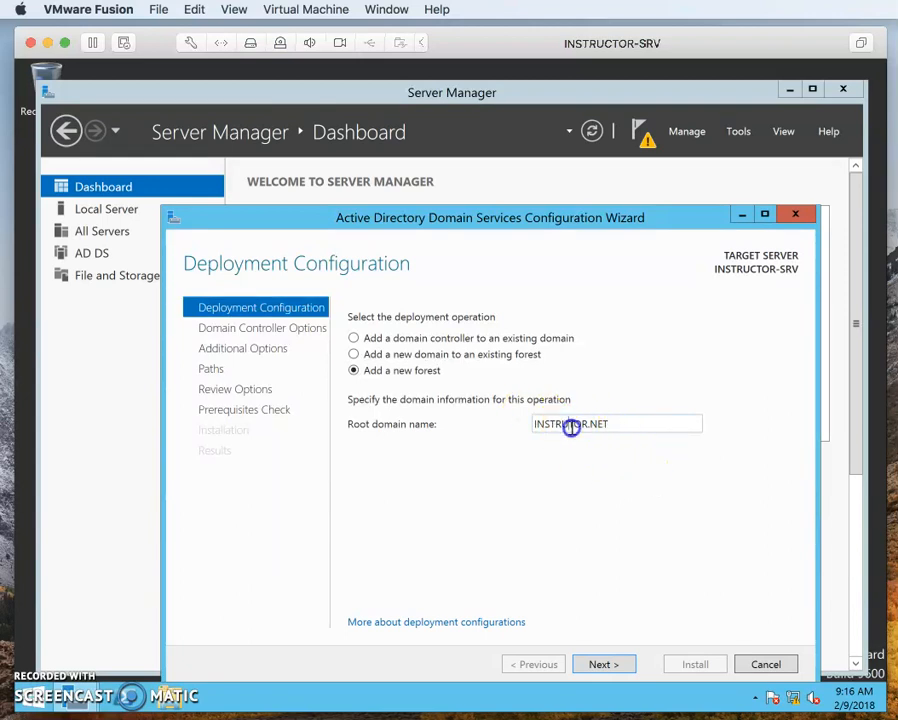
{"action": "type", "text": "C"}
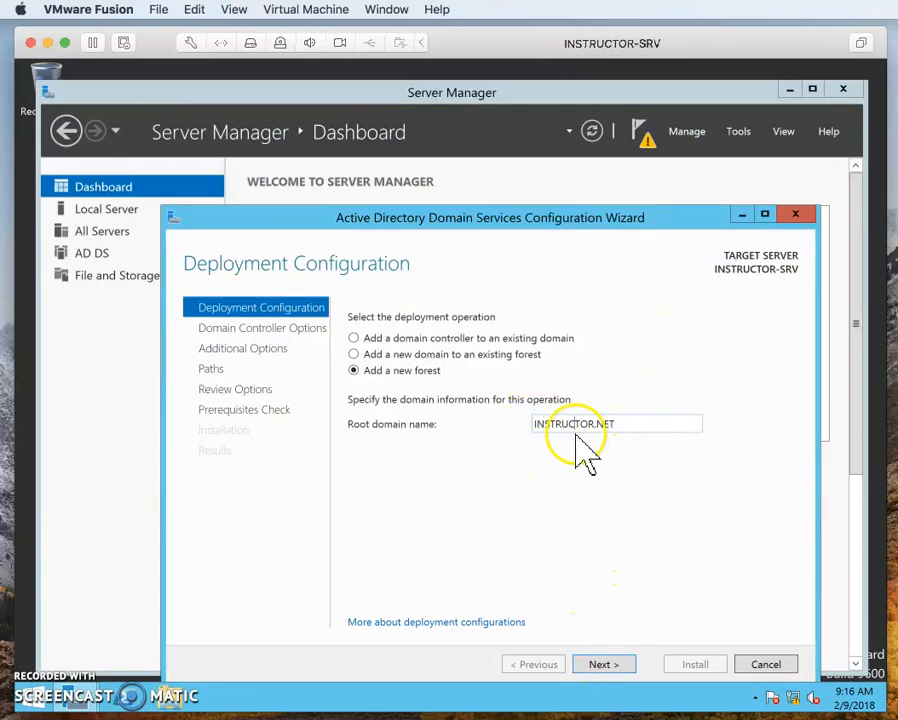
{"action": "key", "text": "Left"}
{"action": "key", "text": "Left"}
{"action": "key", "text": "Left"}
{"action": "key", "text": "Left"}
{"action": "key", "text": "Left"}
{"action": "key", "text": "Left"}
{"action": "key", "text": "Left"}
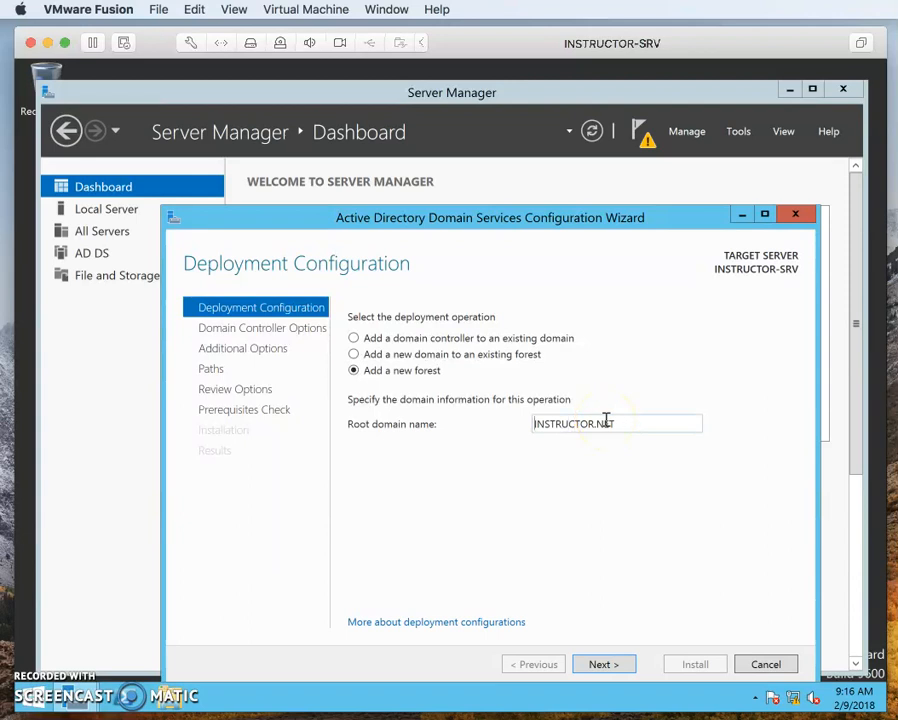
{"action": "type", "text": "WIN."}
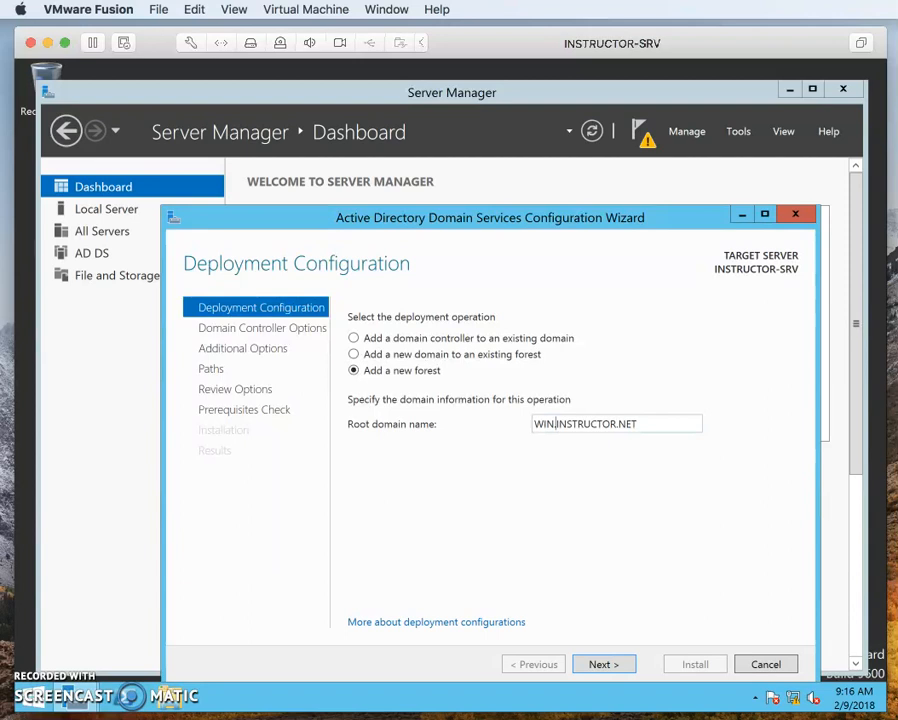
{"action": "key", "text": "BackSpace"}
{"action": "key", "text": "BackSpace"}
{"action": "key", "text": "BackSpace"}
{"action": "key", "text": "BackSpace"}
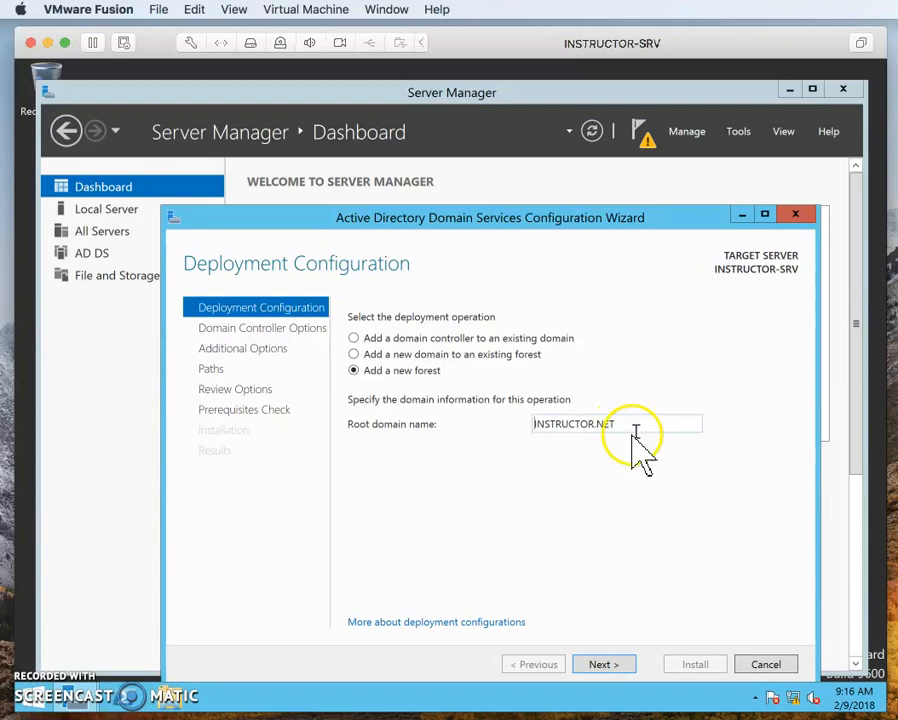
Prefix the root domain name with GCU to make it GCUINSTRUCTOR.NET, and proceed to the domain controller options
{"action": "type", "text": "GCU"}
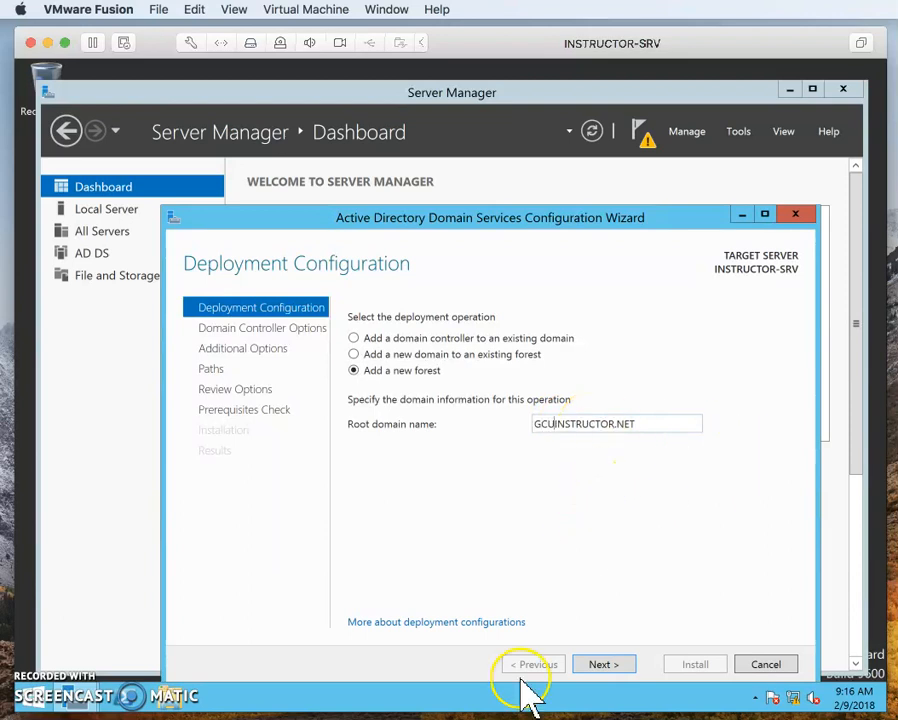
{"action": "left_click", "coordinate": [603, 666]}
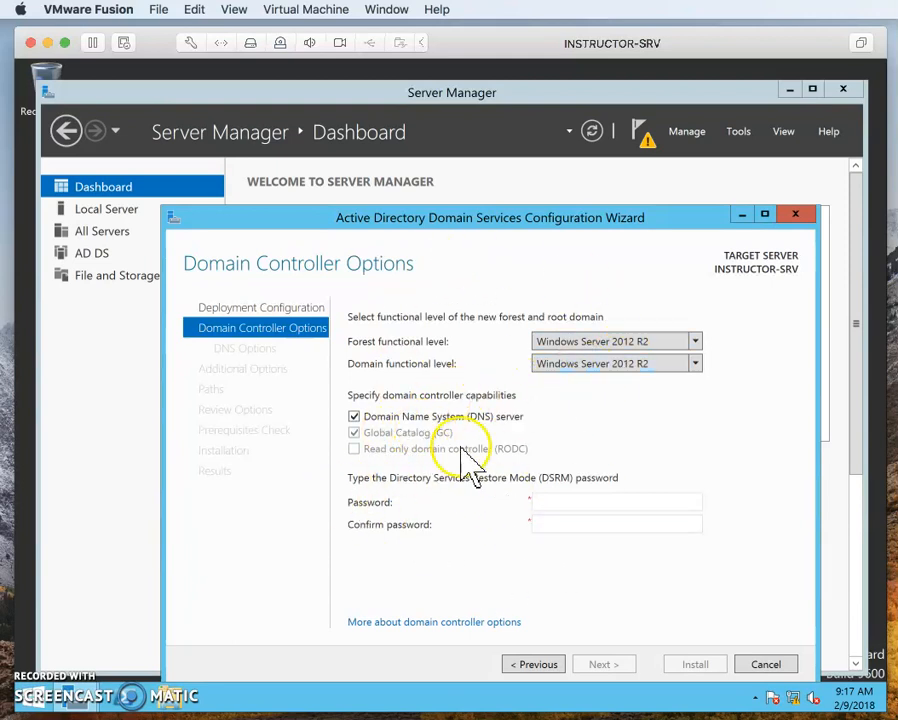
Choose Windows Server 2012 R2 as the forest functional level
{"action": "left_click", "coordinate": [567, 501]}
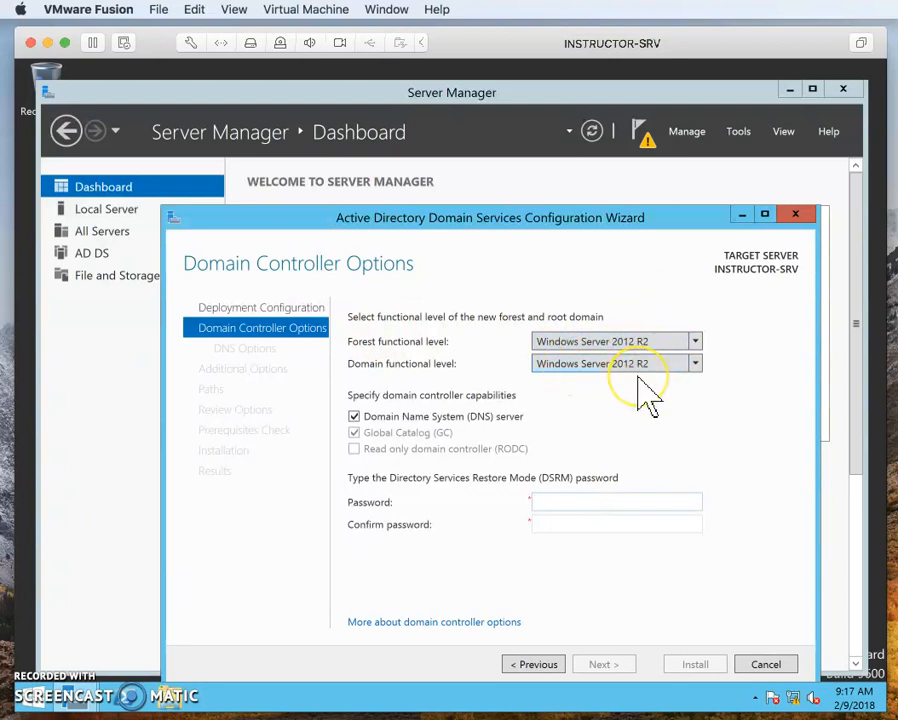
{"action": "left_click", "coordinate": [697, 343]}
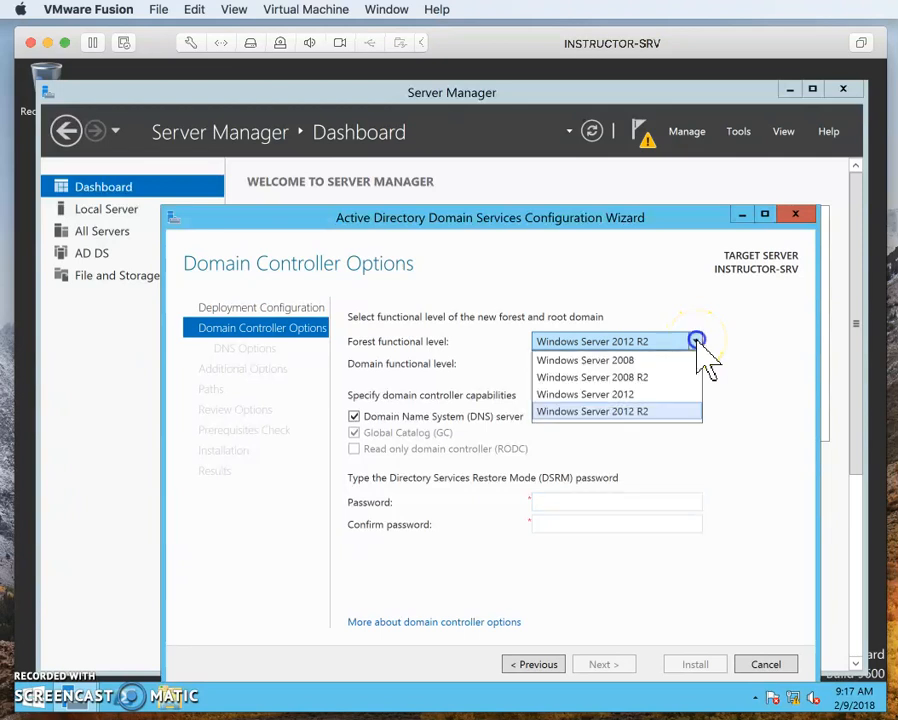
{"action": "left_click", "coordinate": [648, 428]}
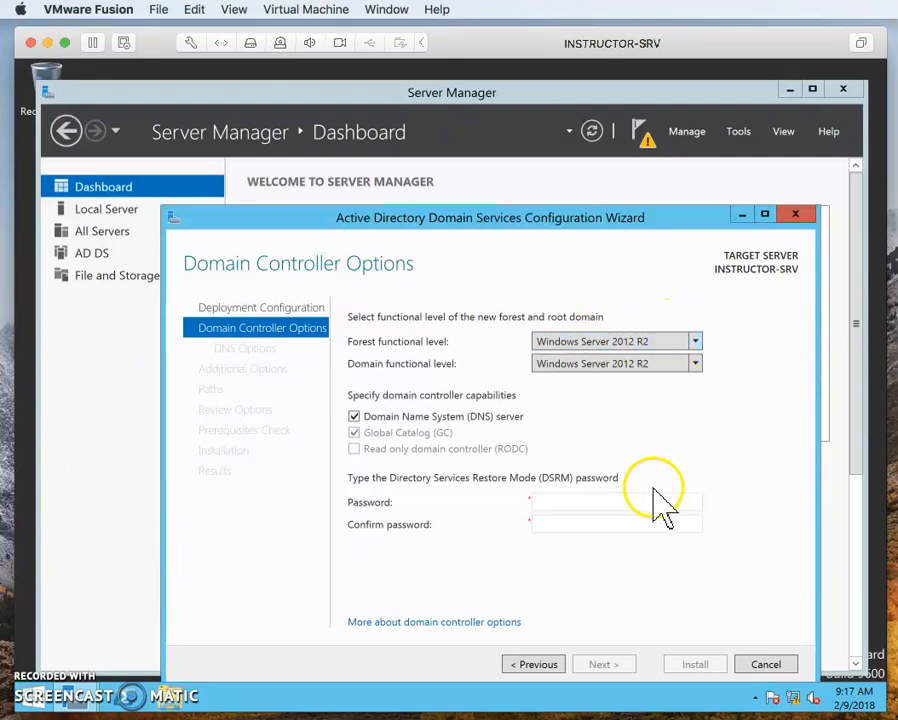
Enter and confirm the Directory Services Restore Mode password, and proceed to the DNS options
{"action": "left_click", "coordinate": [590, 499]}
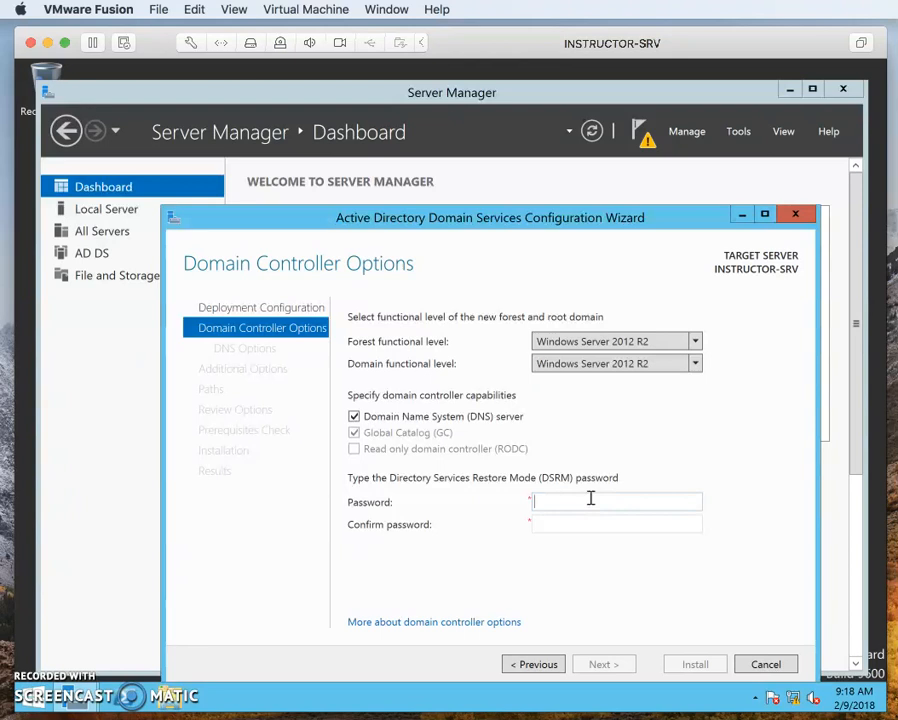
{"action": "type", "text": "••••••••"}
{"action": "key", "text": "Tab"}
{"action": "type", "text": "••••••••"}
{"action": "left_click", "coordinate": [603, 662]}
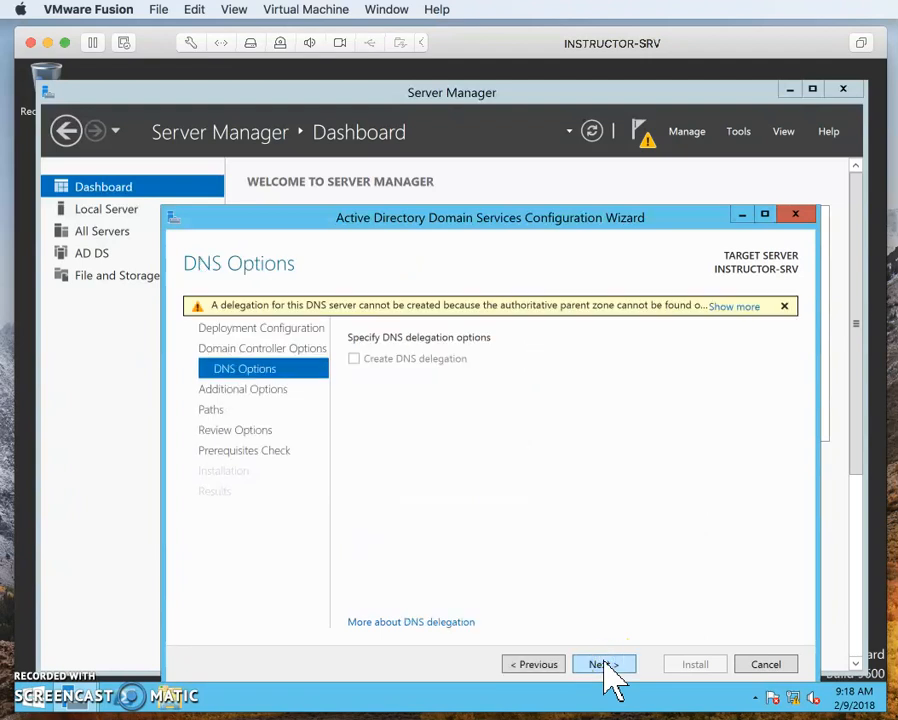
Read the full DNS delegation warning, dismiss it and proceed to the additional options
{"action": "left_click", "coordinate": [739, 307]}
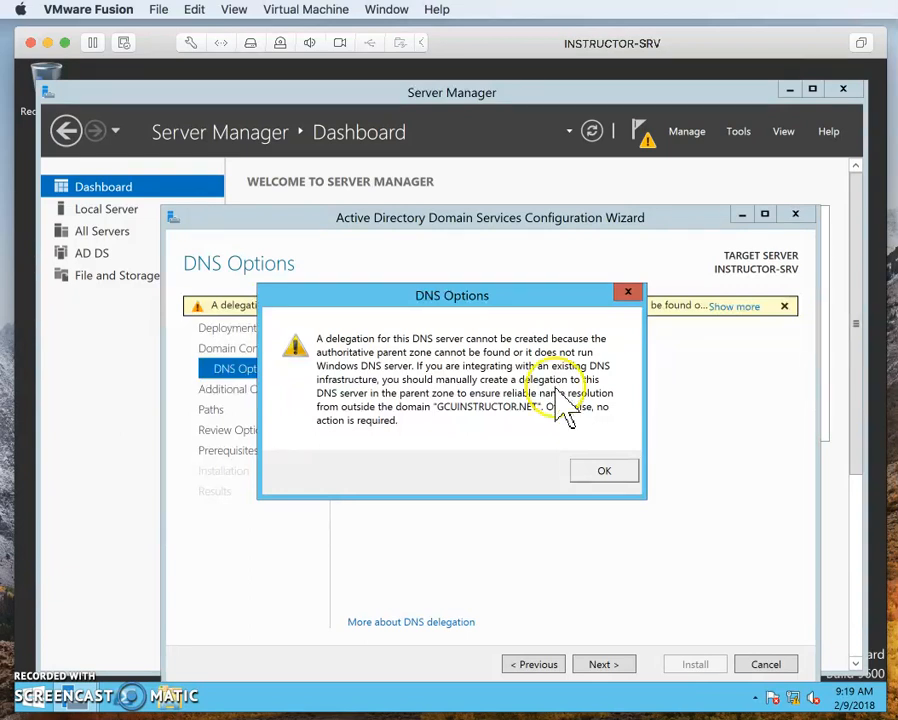
{"action": "left_click", "coordinate": [598, 471]}
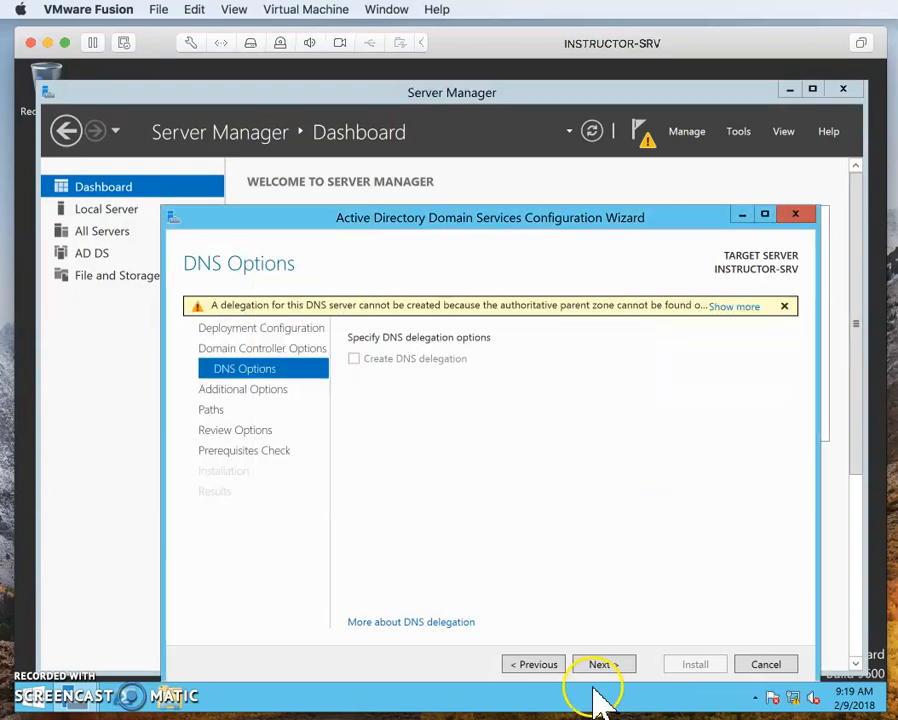
{"action": "left_click", "coordinate": [603, 665]}
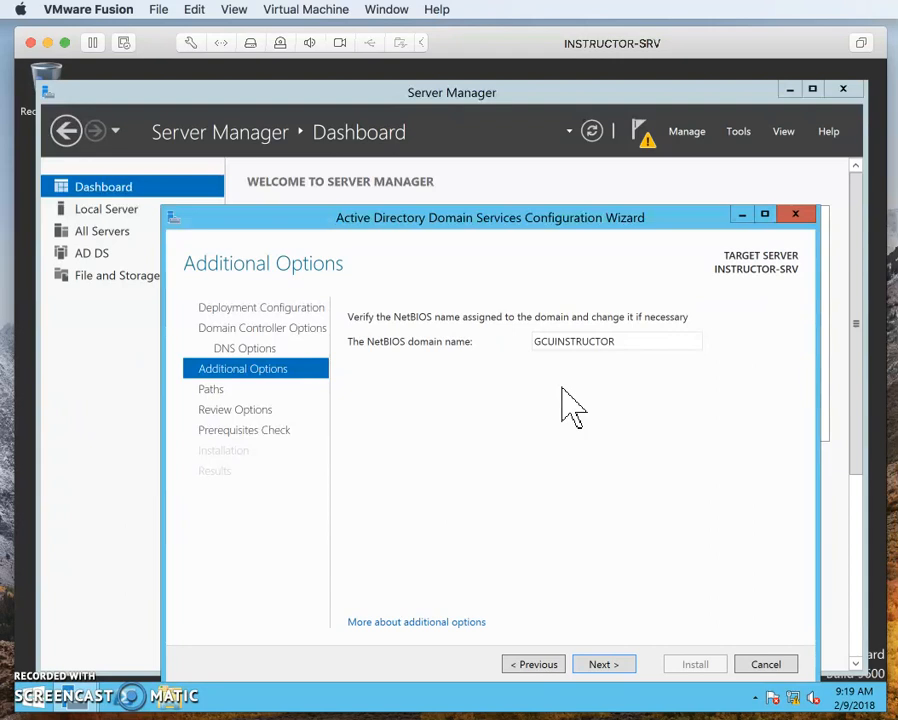
Accept the NetBIOS domain name GCUINSTRUCTOR and the default database, log and SYSVOL folders, and proceed to the review
{"action": "left_click", "coordinate": [476, 298]}
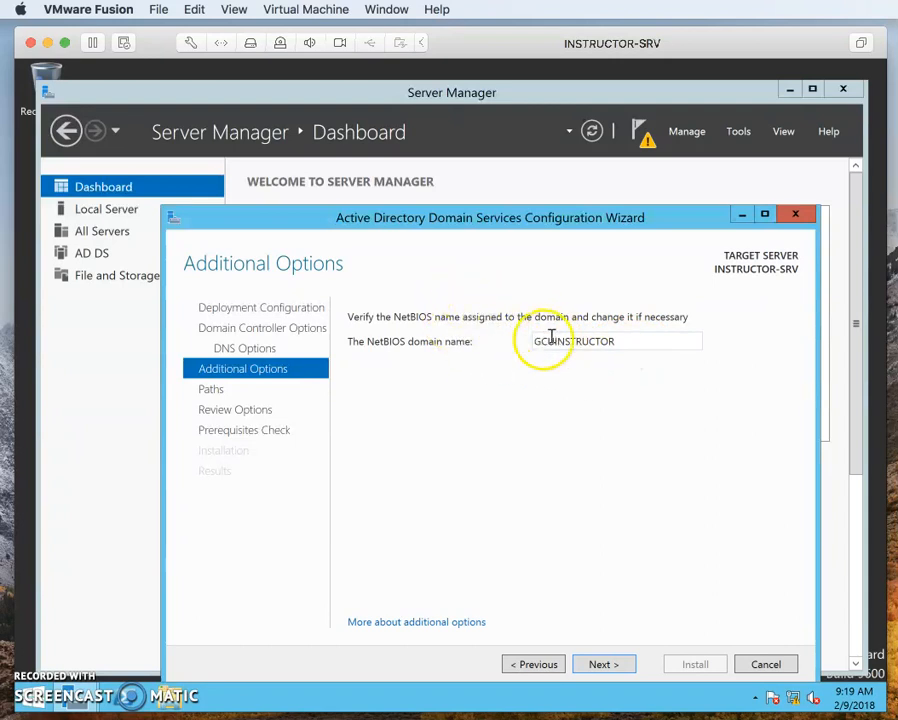
{"action": "double_click", "coordinate": [588, 343]}
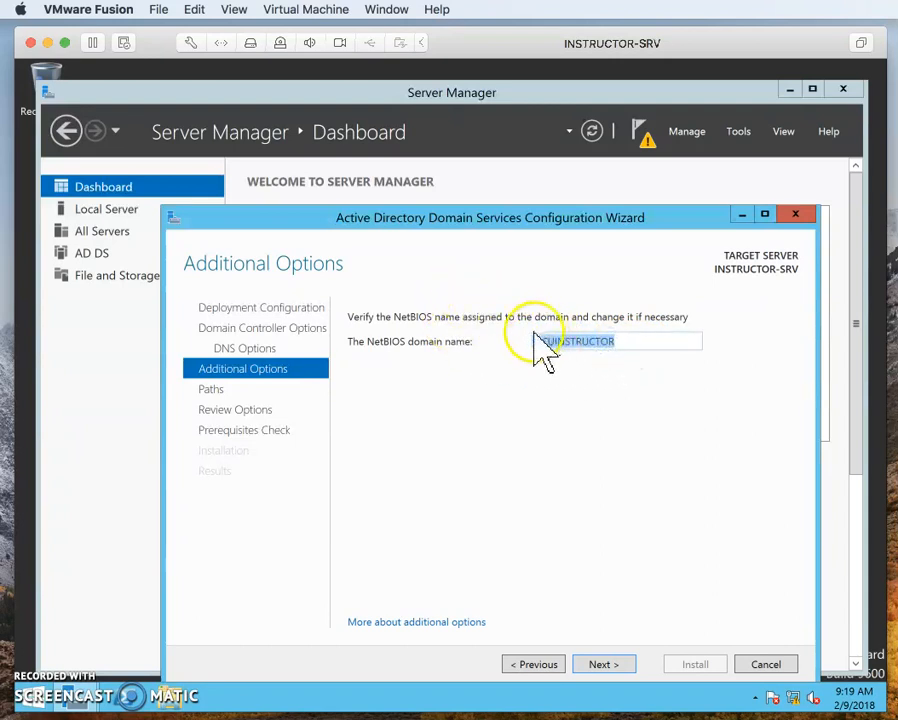
{"action": "left_click", "coordinate": [599, 668]}
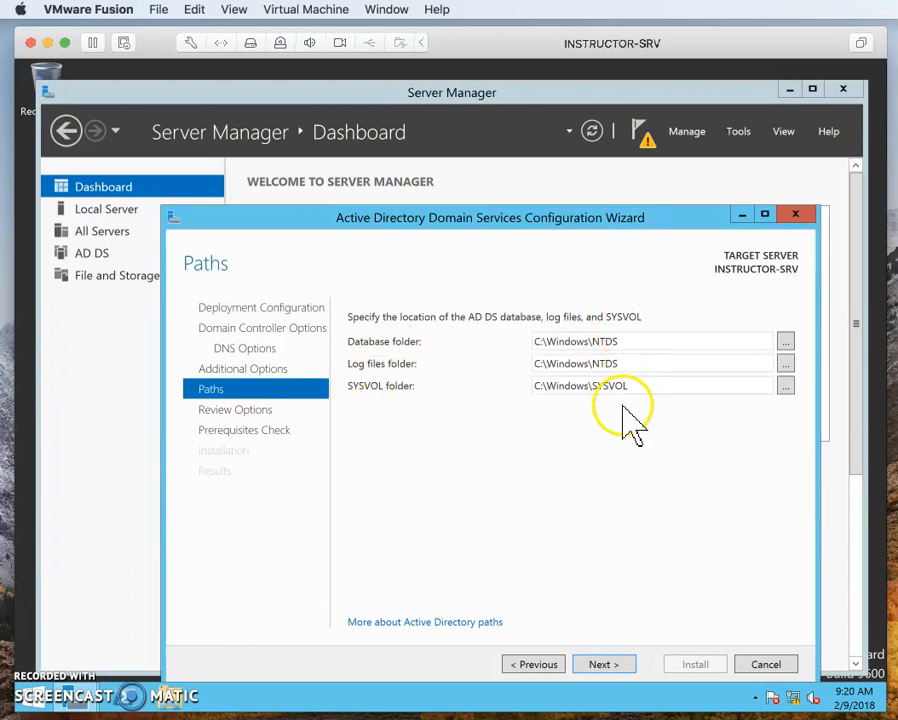
{"action": "left_click", "coordinate": [603, 664]}
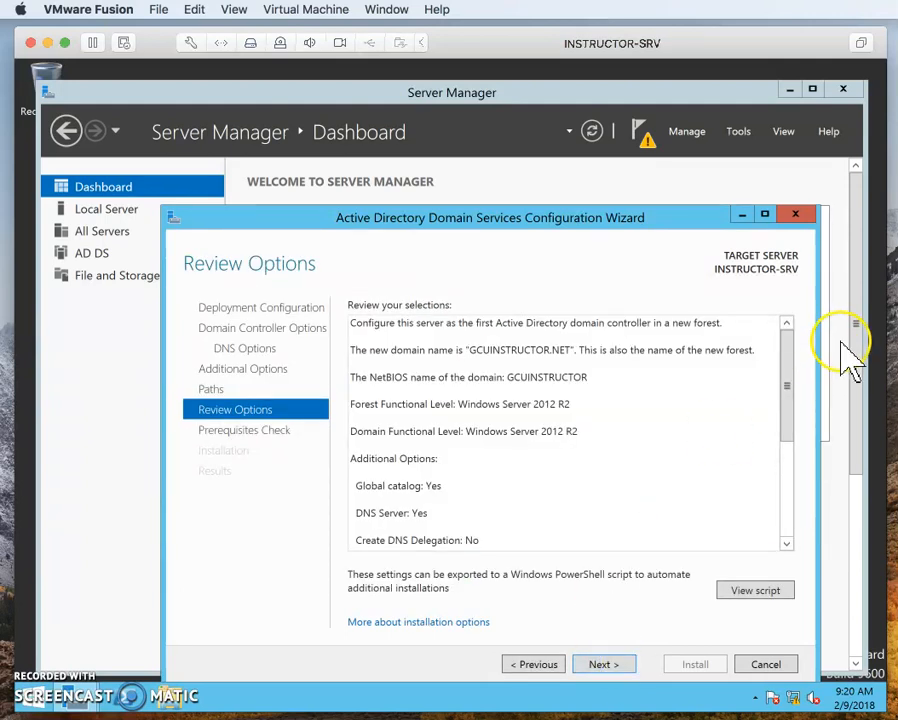
Review the selected domain controller options and proceed to the prerequisites check
{"action": "left_click", "coordinate": [786, 347]}
{"action": "left_click_drag", "start_coordinate": [786, 347], "coordinate": [796, 307]}
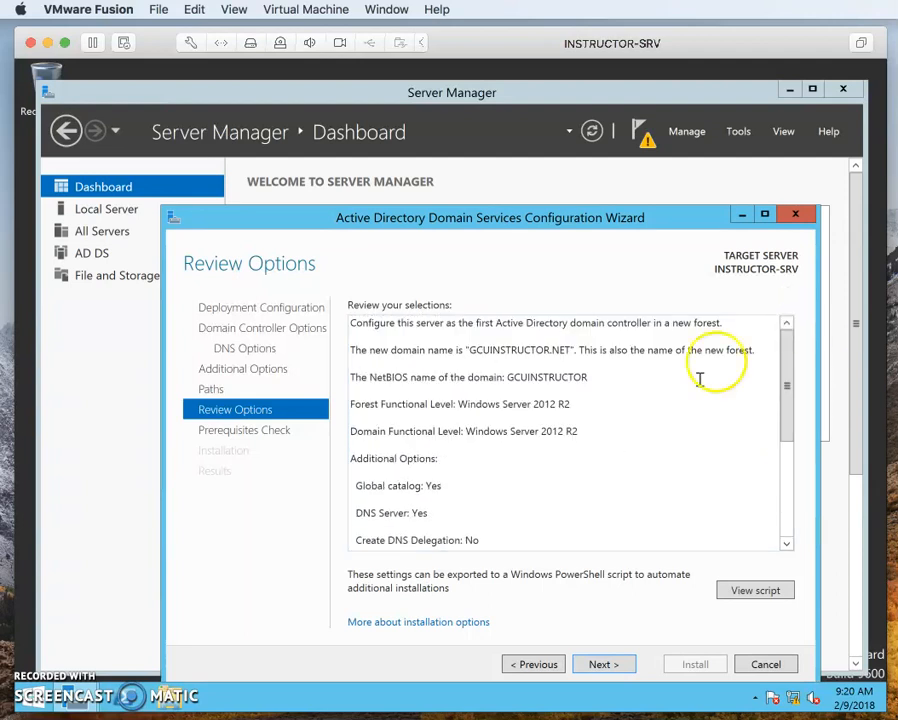
{"action": "left_click", "coordinate": [600, 664]}
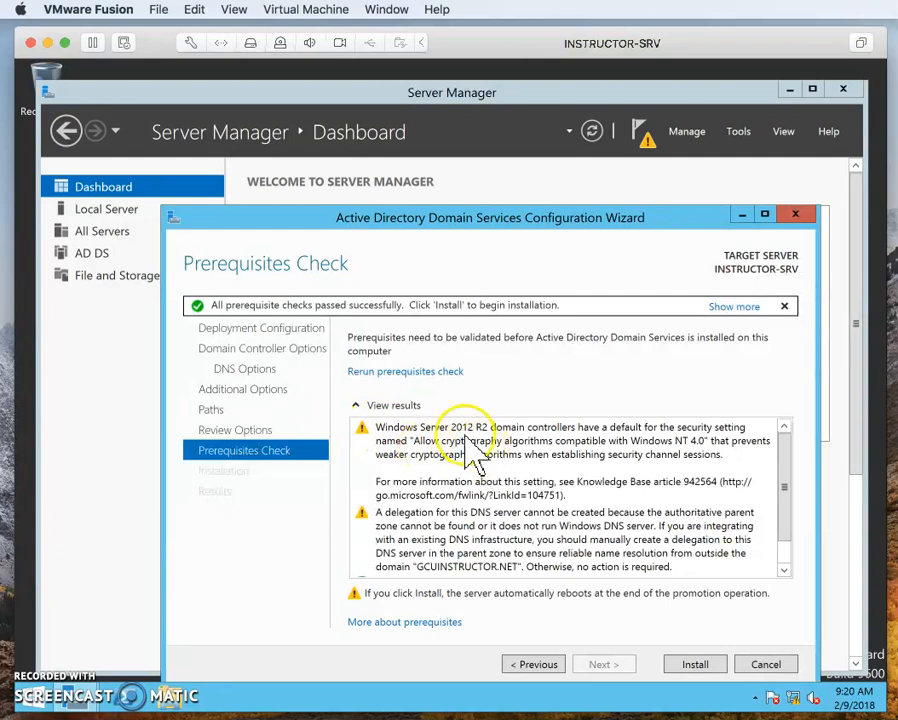
Read through the prerequisites check warnings and start the domain controller installation
{"action": "left_click", "coordinate": [412, 430]}
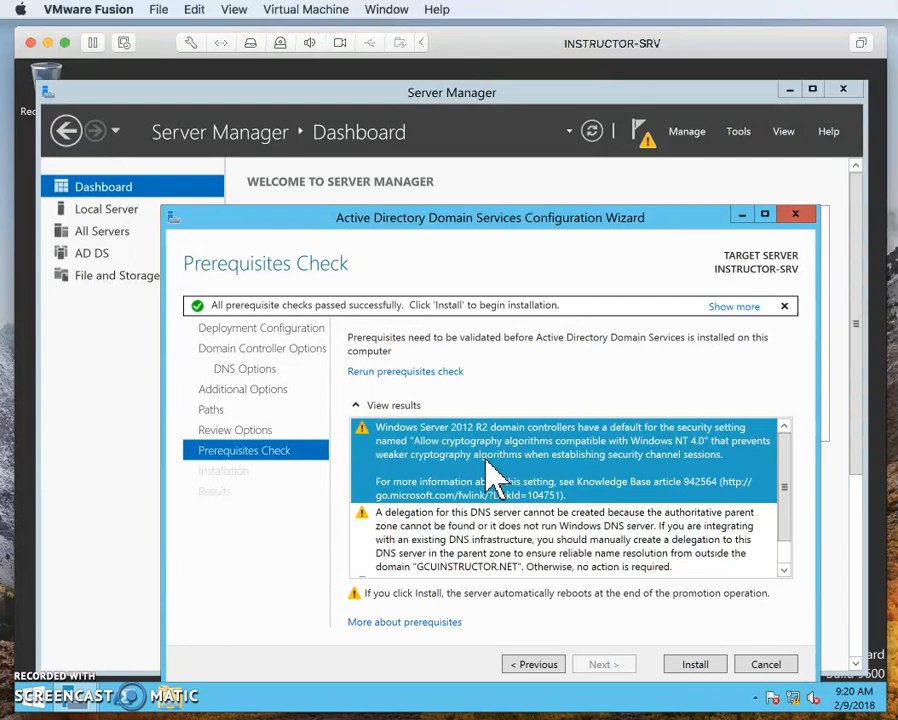
{"action": "scroll", "coordinate": [490, 478], "scroll_direction": "down", "scroll_amount": 1}
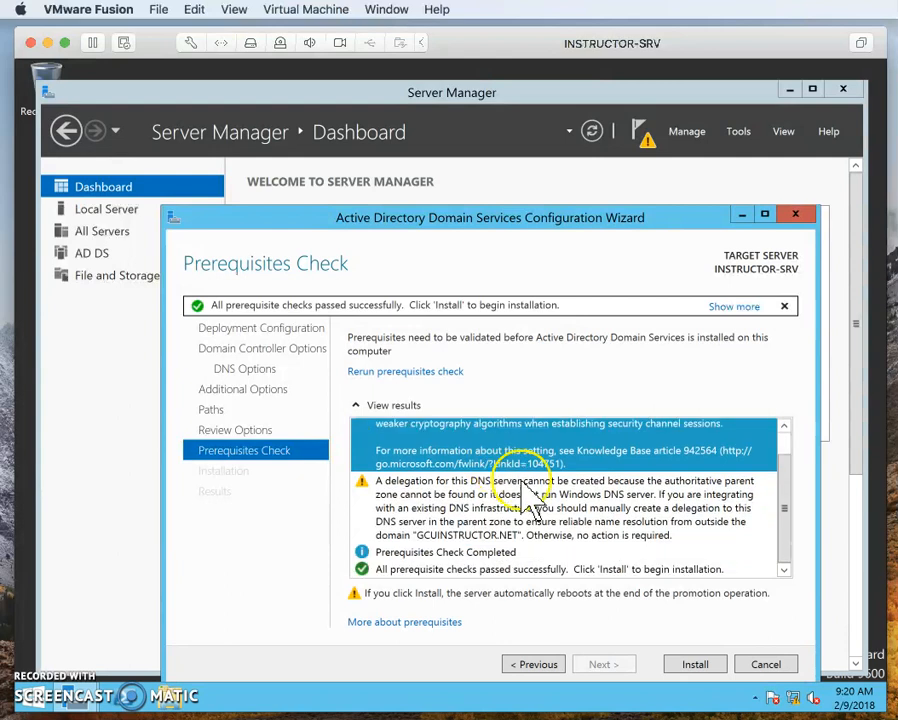
{"action": "left_click", "coordinate": [481, 481]}
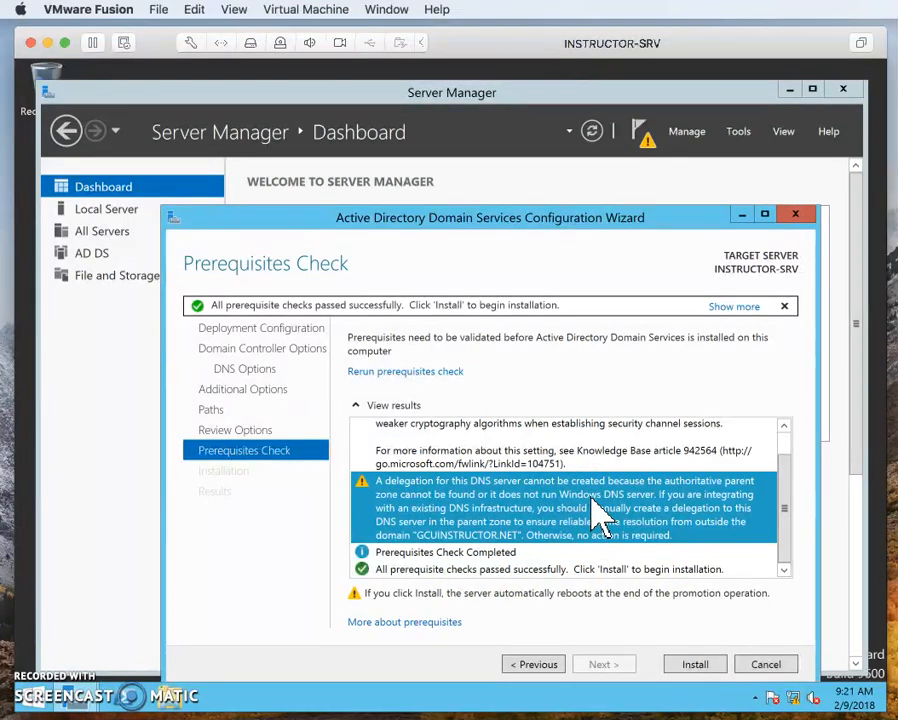
{"action": "left_click", "coordinate": [694, 666]}
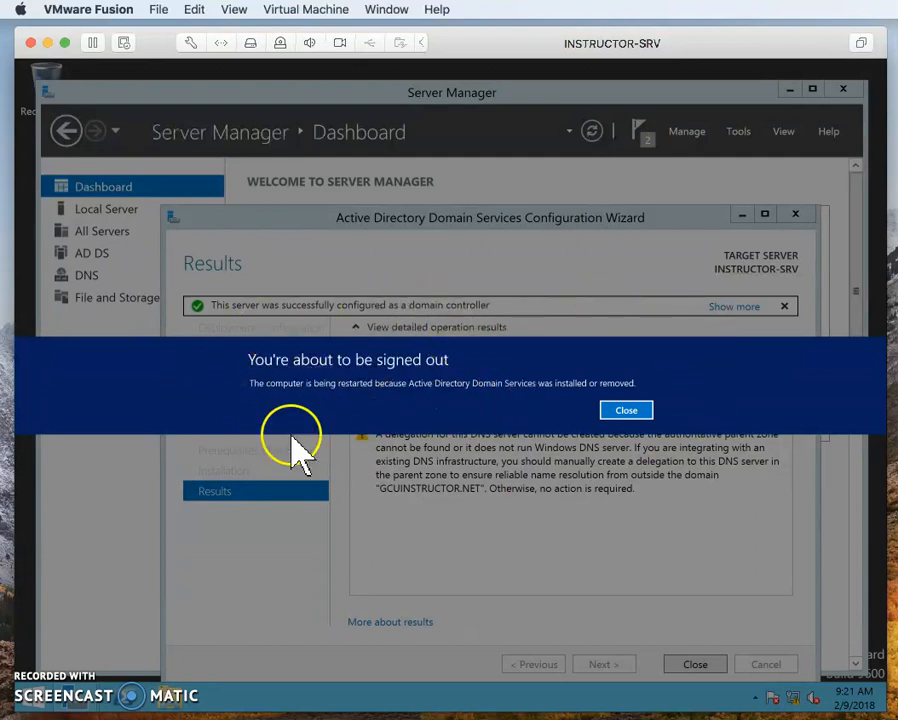
Dismiss the restart notice, and close the configuration wizard and Server Manager
{"action": "left_click", "coordinate": [630, 412]}
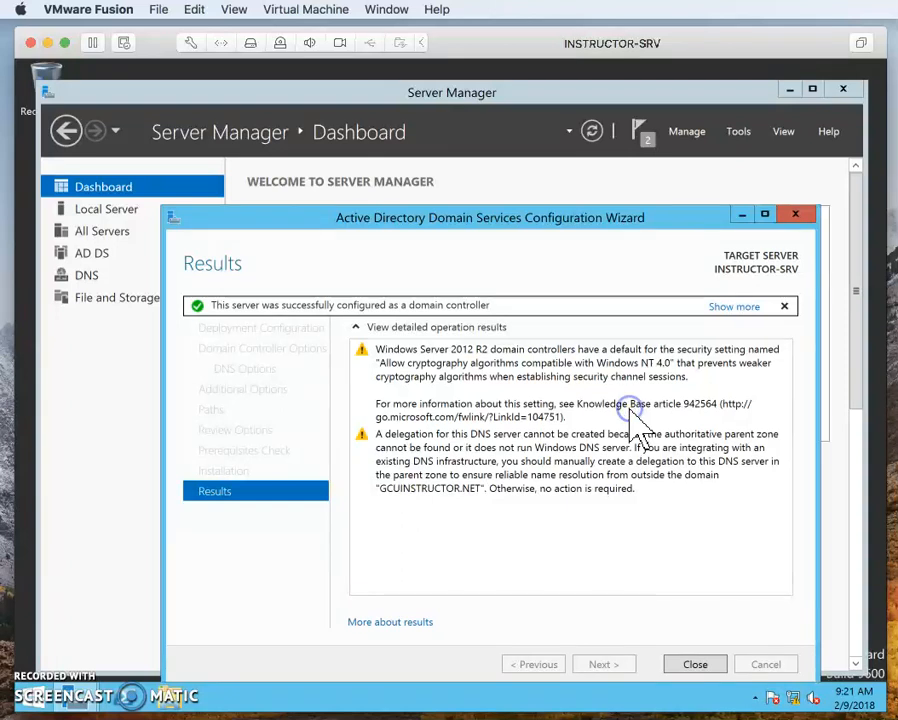
{"action": "left_click", "coordinate": [693, 664]}
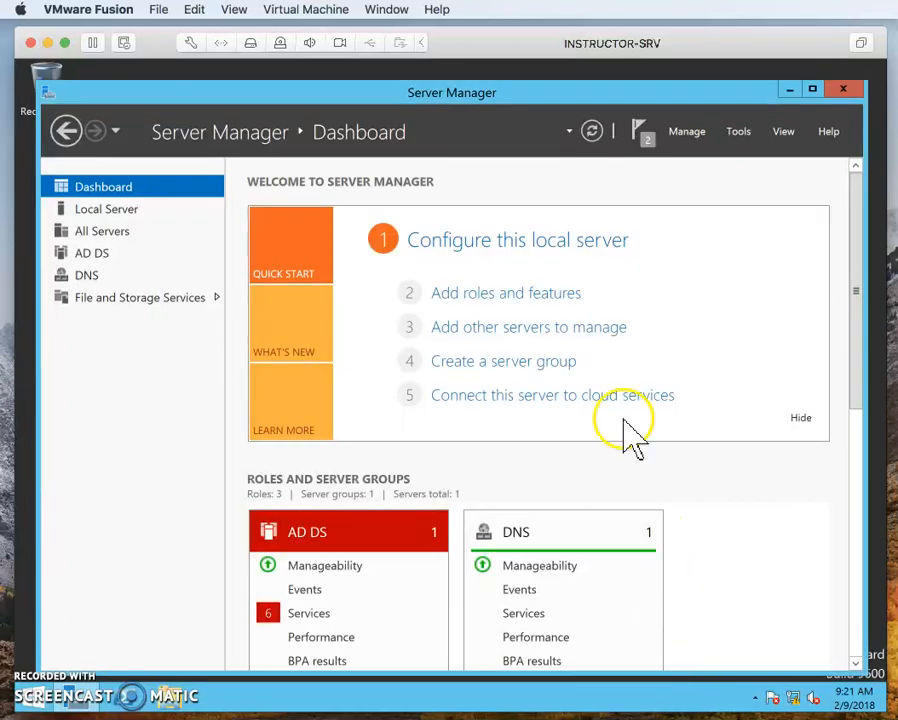
{"action": "left_click", "coordinate": [843, 89]}
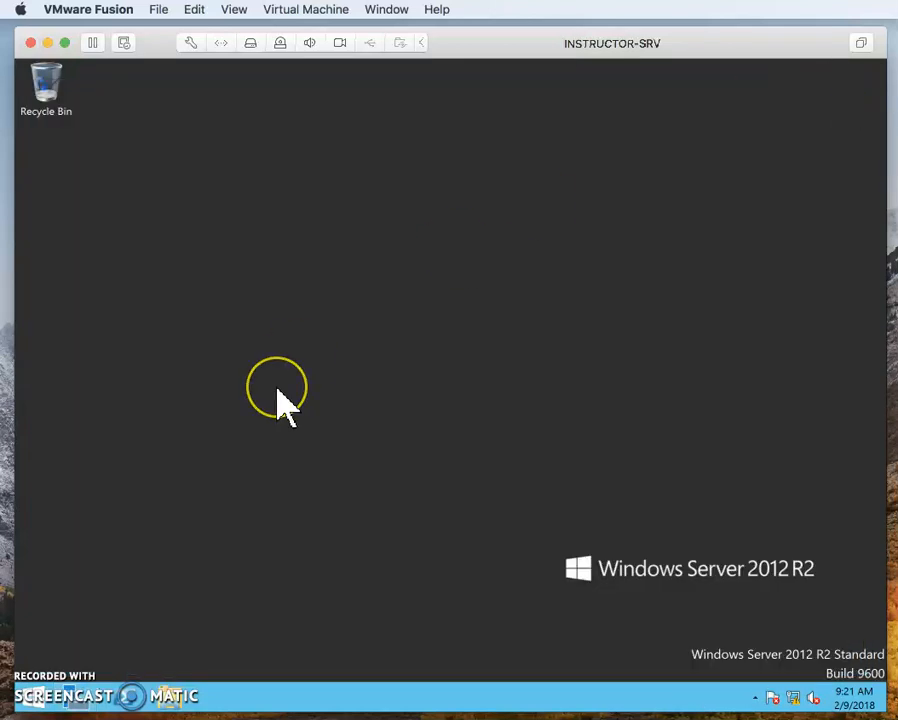